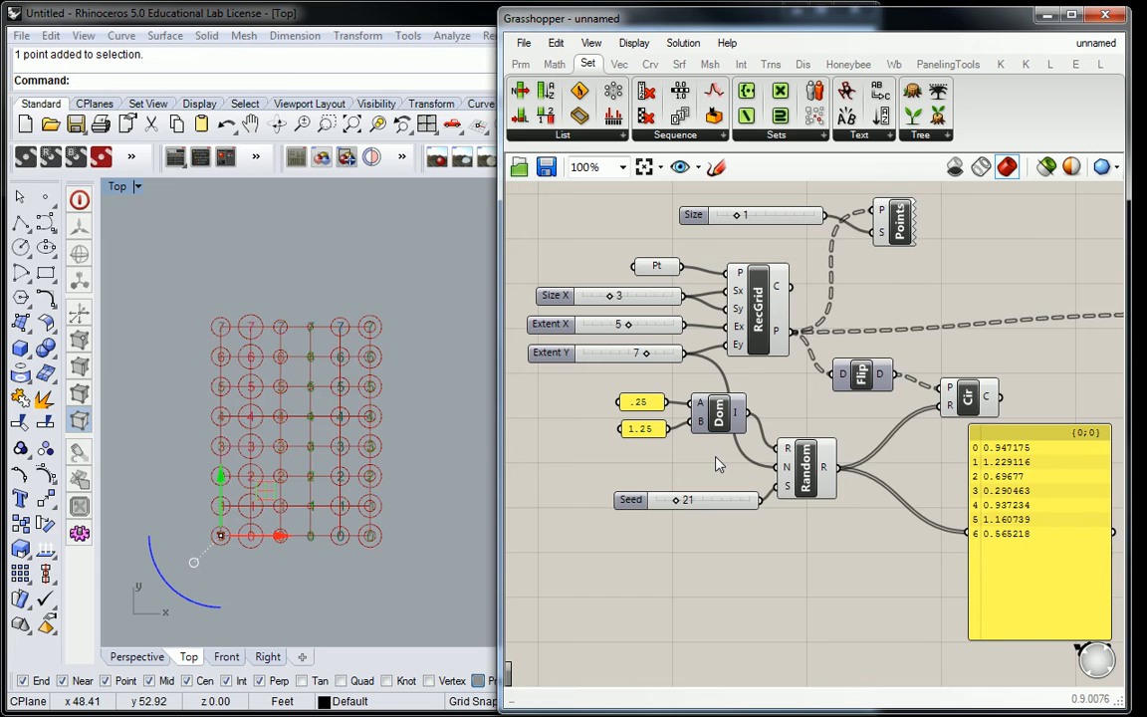
Step: Undo the recent edits back to the setup with a 5 panel feeding Random's N input, Extent X 6 and Extent Y 5
{"action": "key", "text": "ctrl+z"}
{"action": "key", "text": "ctrl+z"}
{"action": "key", "text": "ctrl+z"}
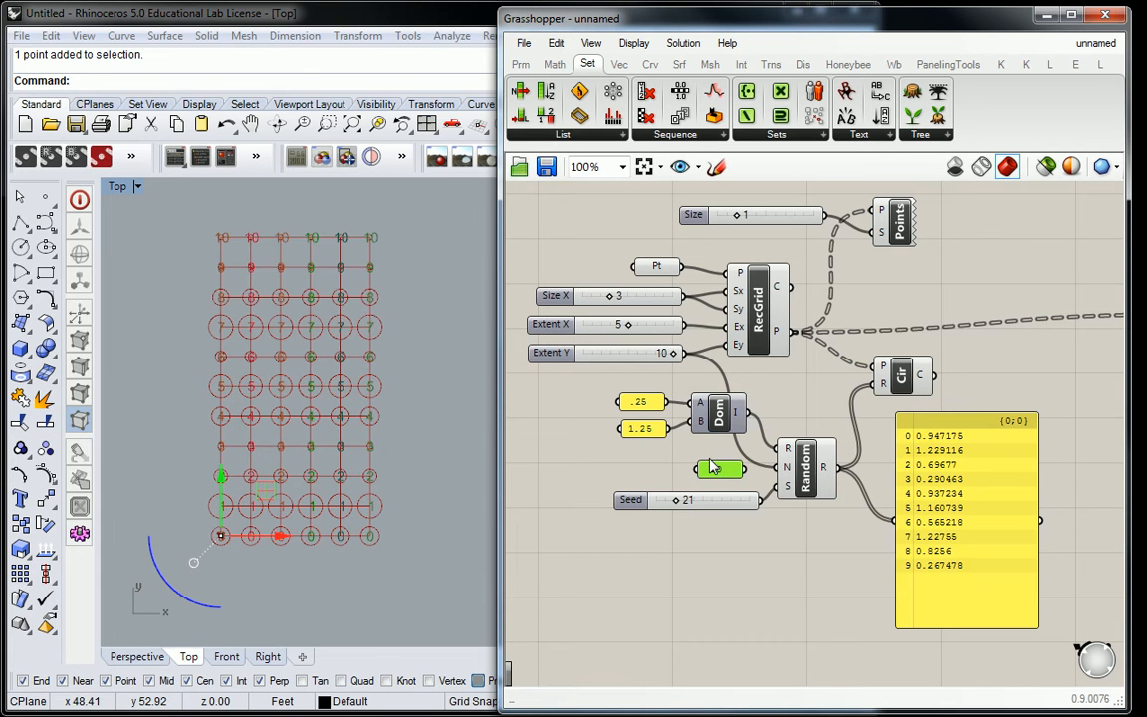
{"action": "key", "text": "ctrl+z"}
{"action": "key", "text": "ctrl+z"}
{"action": "key", "text": "ctrl+z"}
{"action": "key", "text": "ctrl+z"}
{"action": "key", "text": "ctrl+z"}
{"action": "key", "text": "ctrl+z"}
{"action": "key", "text": "ctrl+z"}
{"action": "key", "text": "ctrl+z"}
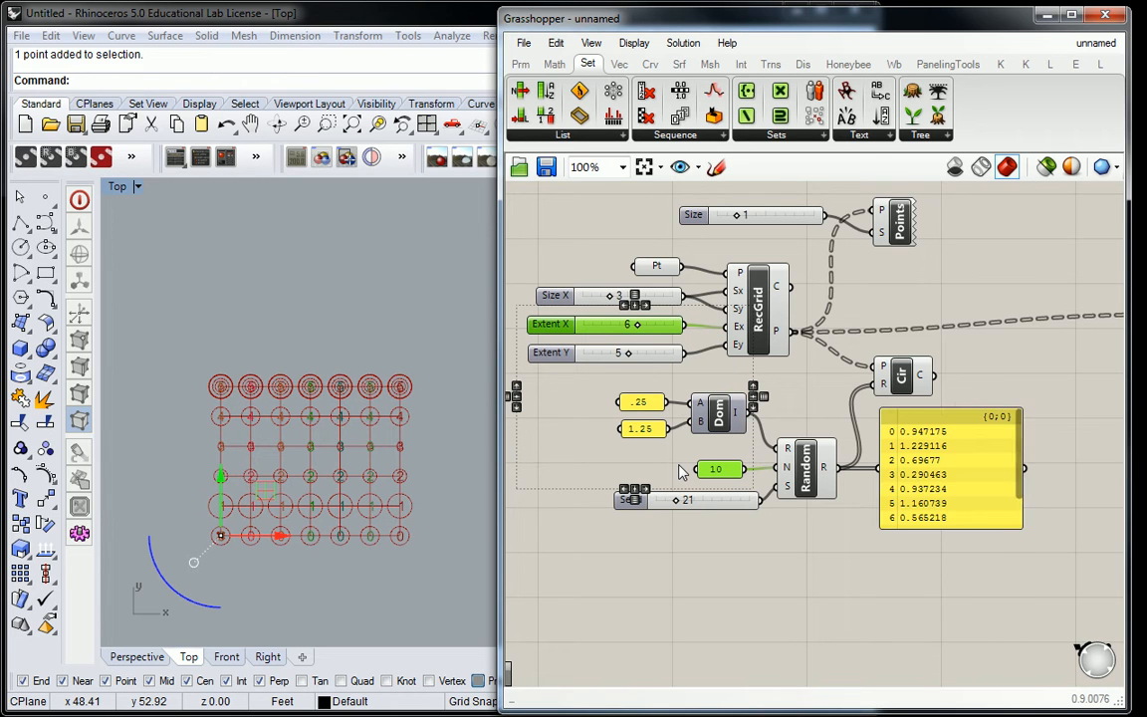
{"action": "key", "text": "ctrl+z"}
{"action": "key", "text": "ctrl+z"}
{"action": "key", "text": "ctrl+z"}
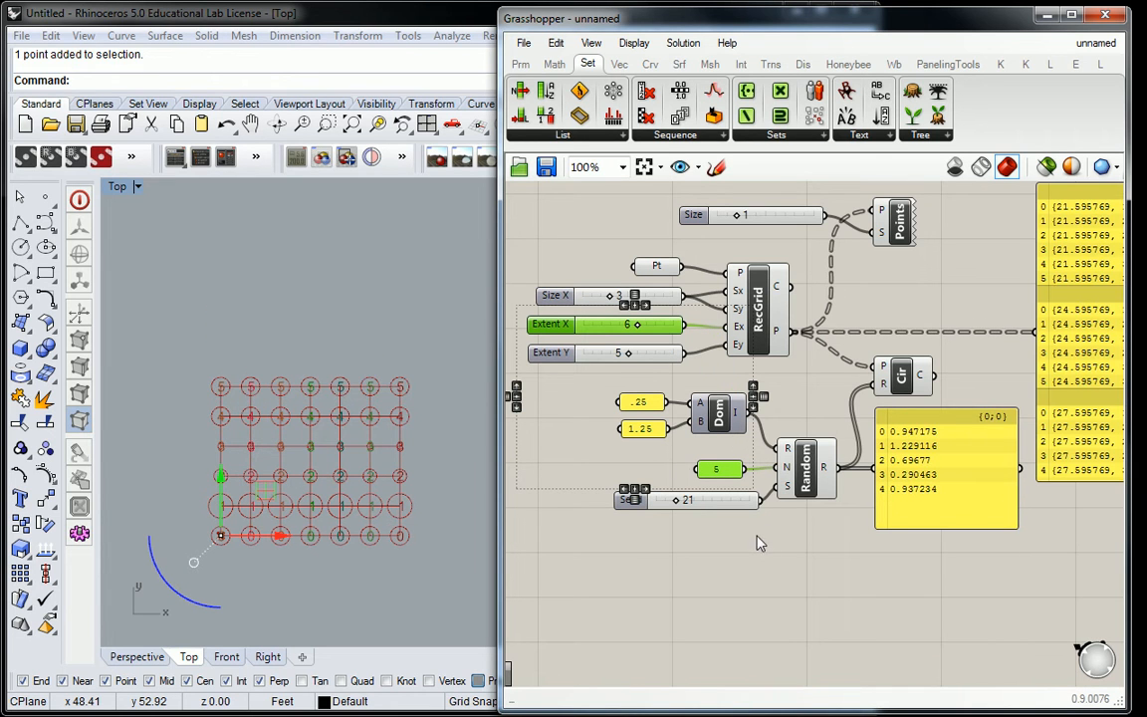
{"action": "left_click", "coordinate": [762, 533]}
Step: Flatten the P output of the RecGrid component so all grid points form a single list
{"action": "right_click_drag", "start_coordinate": [852, 414], "coordinate": [783, 379]}
{"action": "scroll", "coordinate": [781, 384], "scroll_direction": "down", "scroll_amount": 1}
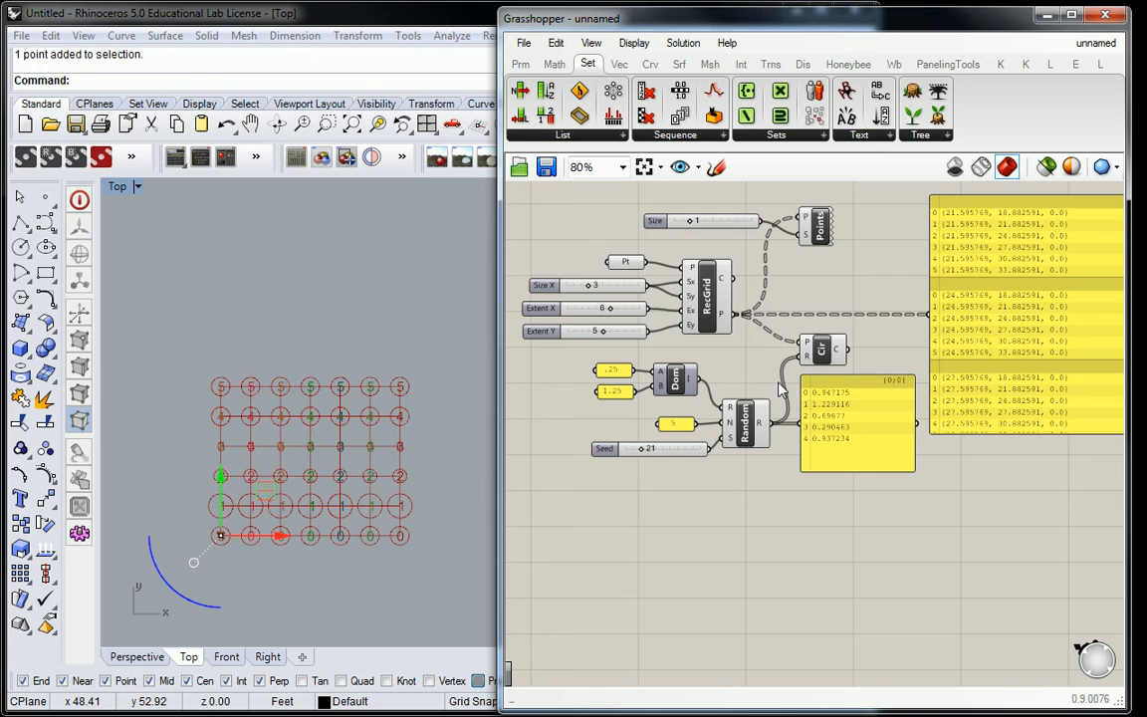
{"action": "left_click", "coordinate": [1061, 336]}
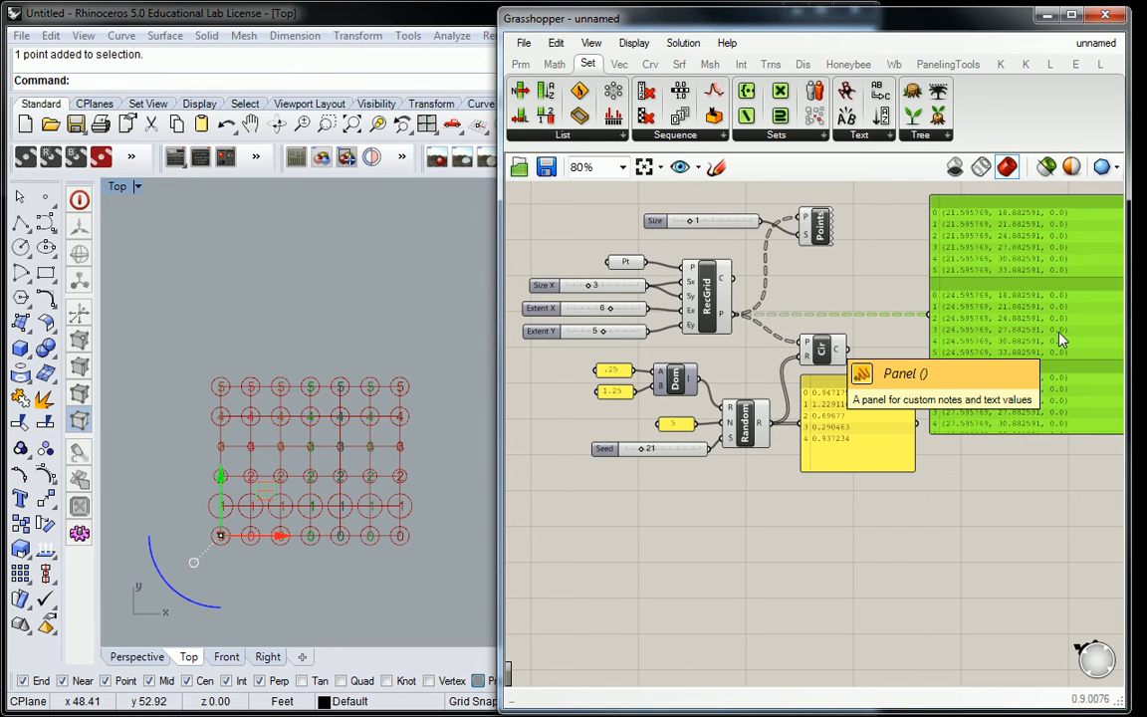
{"action": "left_click", "coordinate": [822, 302]}
{"action": "right_click", "coordinate": [725, 318]}
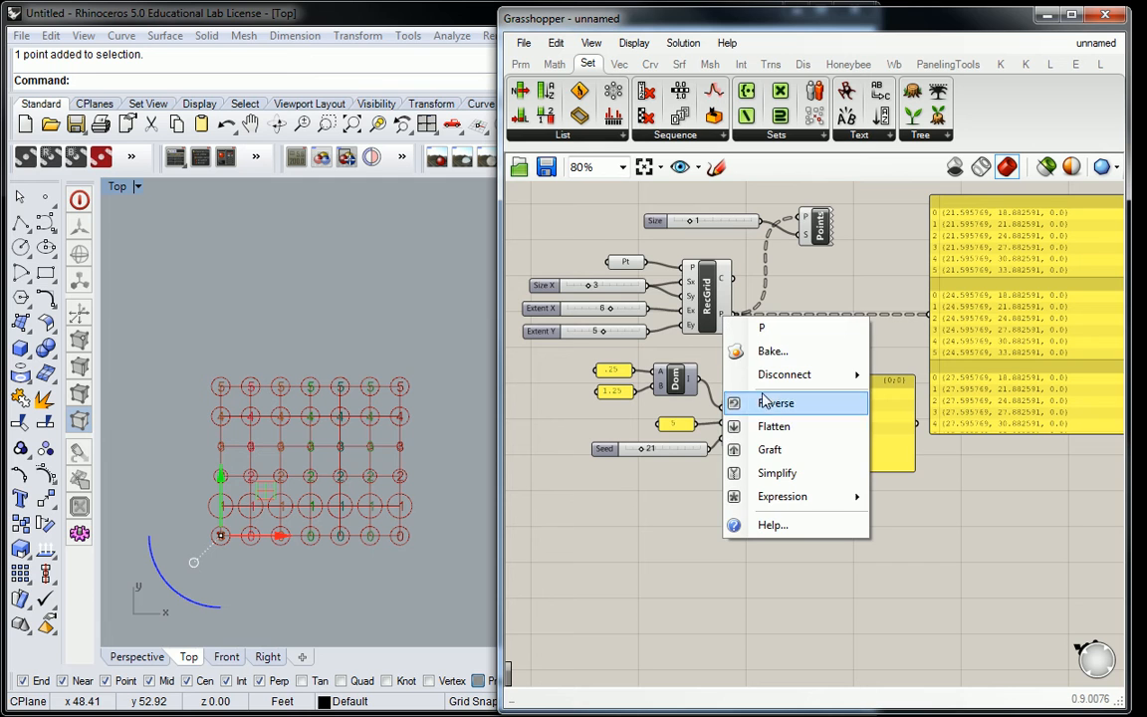
{"action": "left_click", "coordinate": [763, 425]}
{"action": "scroll", "coordinate": [375, 538], "scroll_direction": "up", "scroll_amount": 3}
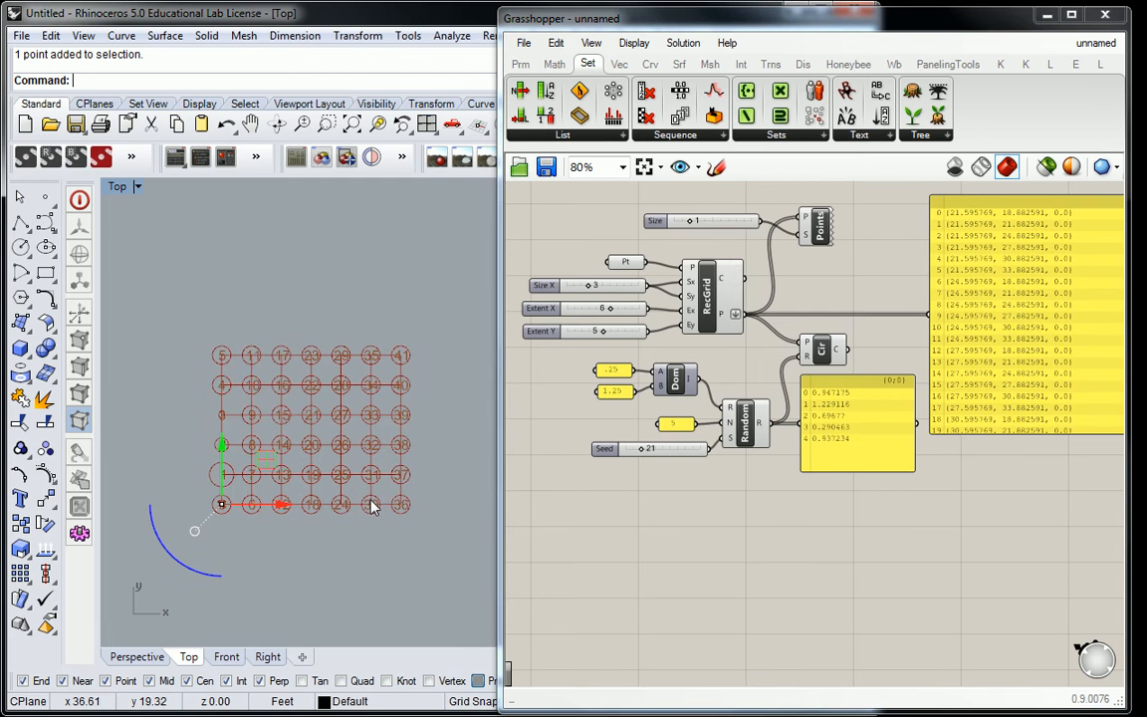
Step: Turn off the preview of the Points numbering component and of the RecGrid component, leaving only the circles displayed
{"action": "left_click", "coordinate": [818, 227]}
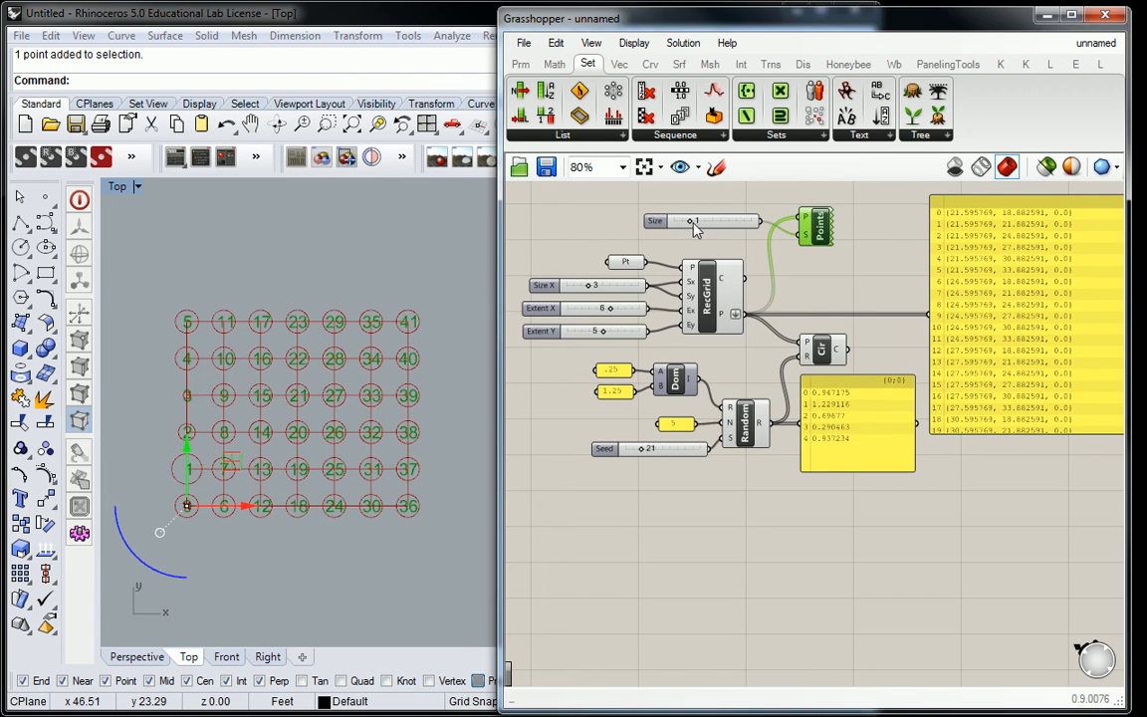
{"action": "right_click", "coordinate": [823, 225]}
{"action": "left_click", "coordinate": [861, 259]}
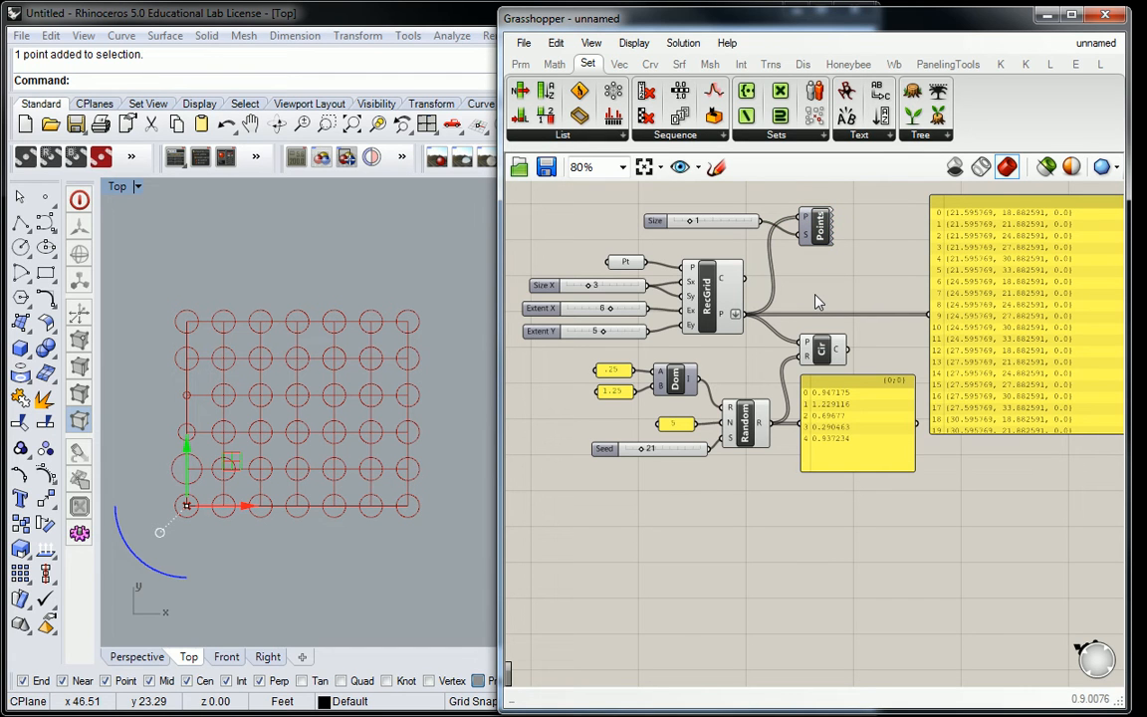
{"action": "left_click", "coordinate": [705, 291]}
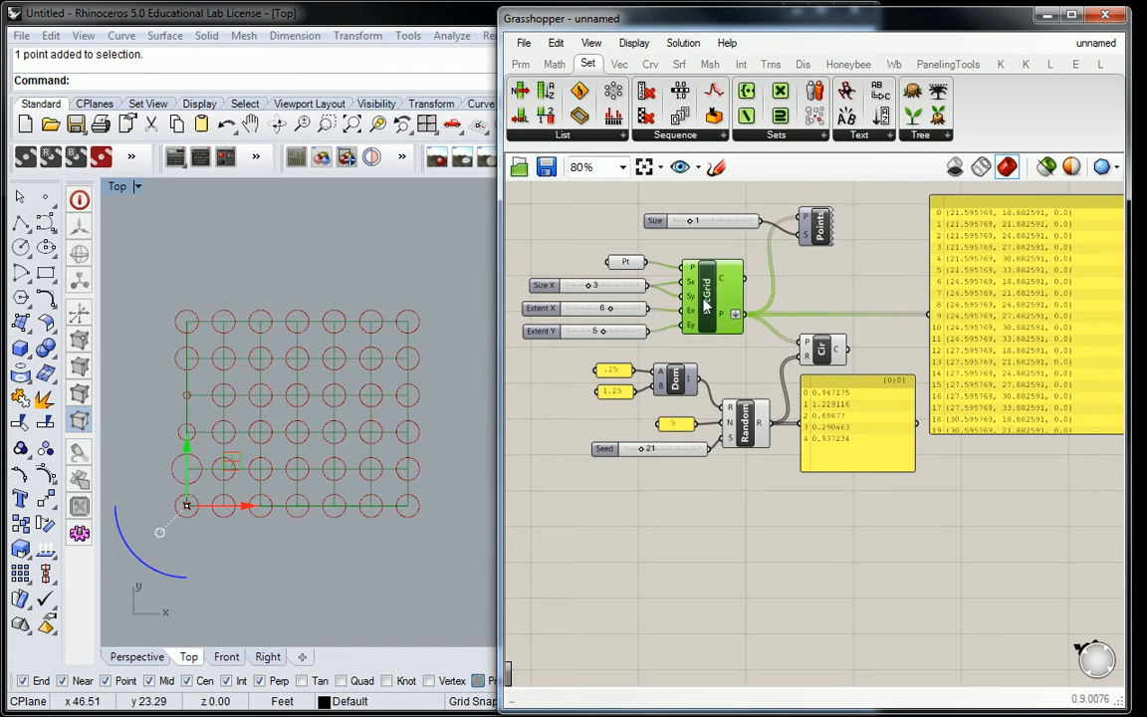
{"action": "right_click", "coordinate": [707, 299]}
{"action": "left_click", "coordinate": [739, 335]}
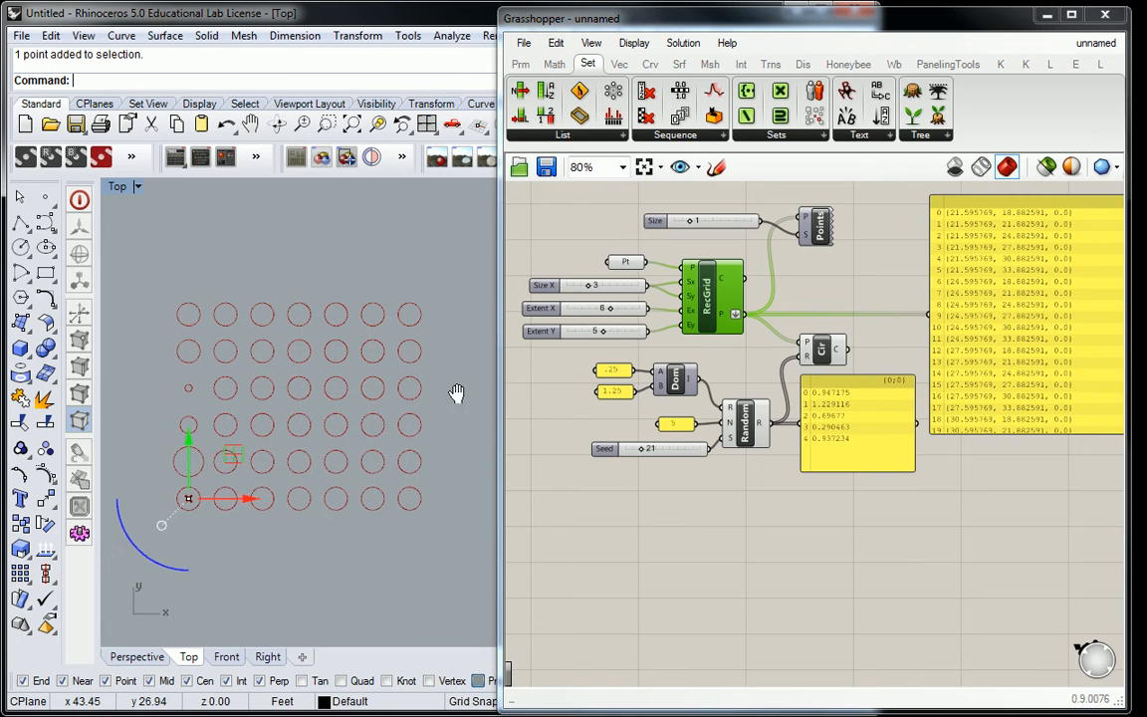
{"action": "scroll", "coordinate": [349, 299], "scroll_direction": "up", "scroll_amount": 2}
{"action": "key", "text": "Escape"}
{"action": "right_click_drag", "start_coordinate": [317, 250], "coordinate": [341, 255]}
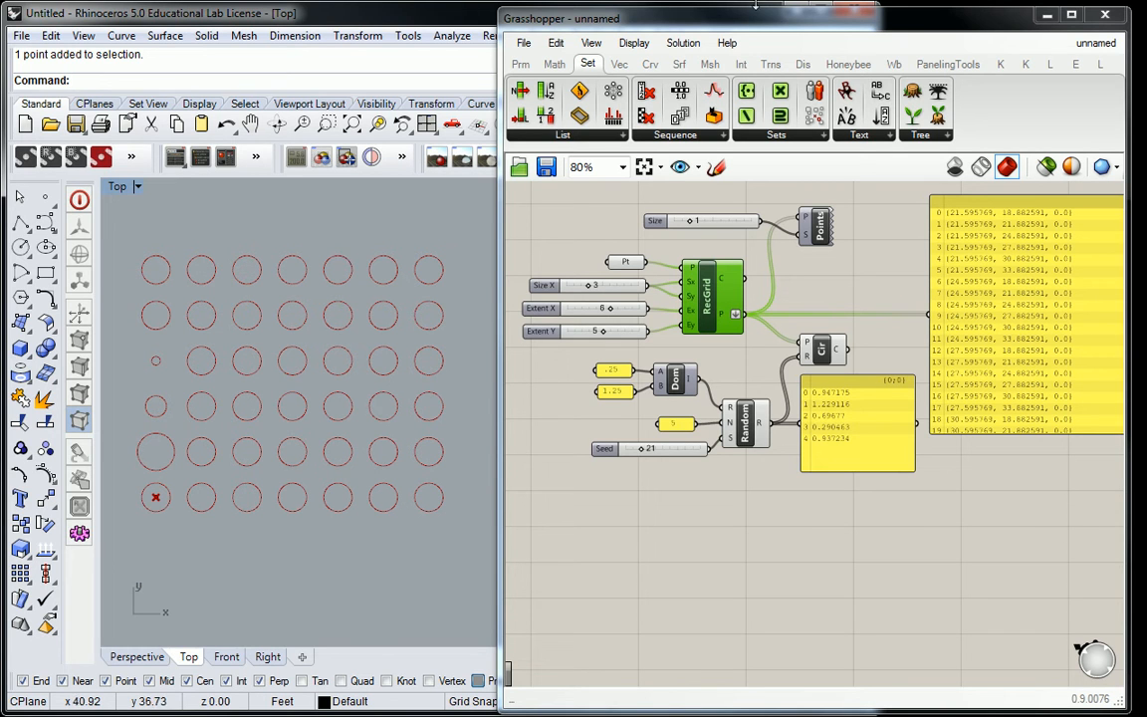
Step: Switch flattening of RecGrid's P output off and back on to compare the resulting circle sizes
{"action": "mouse_move", "coordinate": [725, 317]}
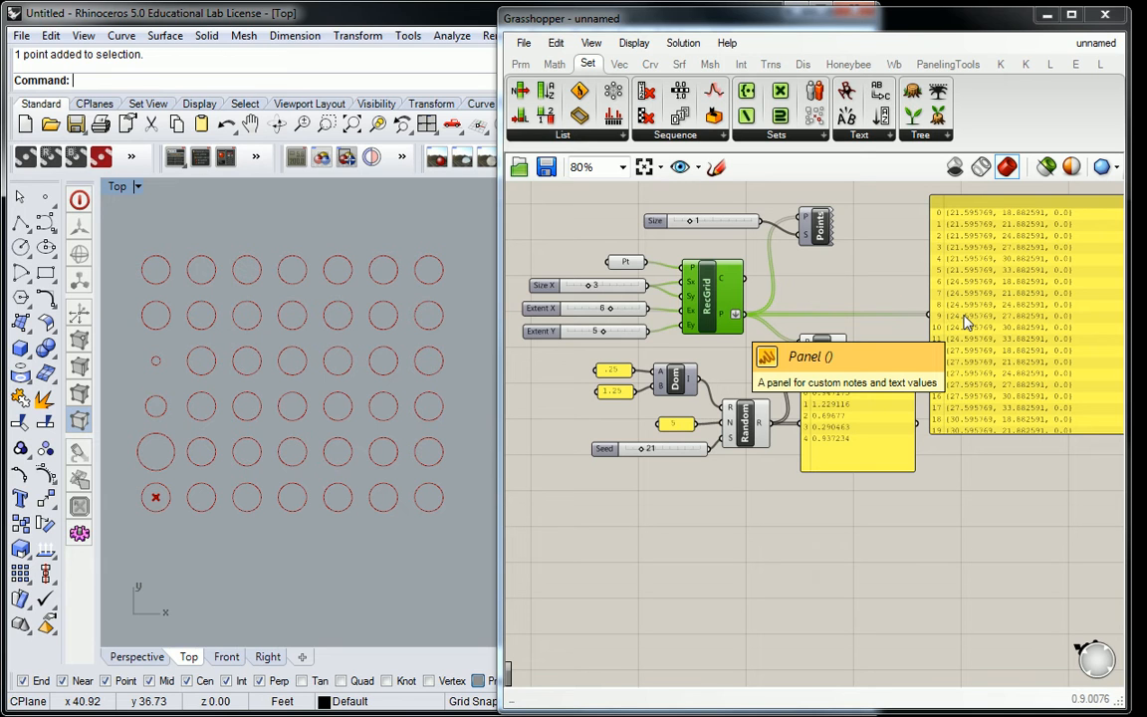
{"action": "right_click", "coordinate": [726, 315]}
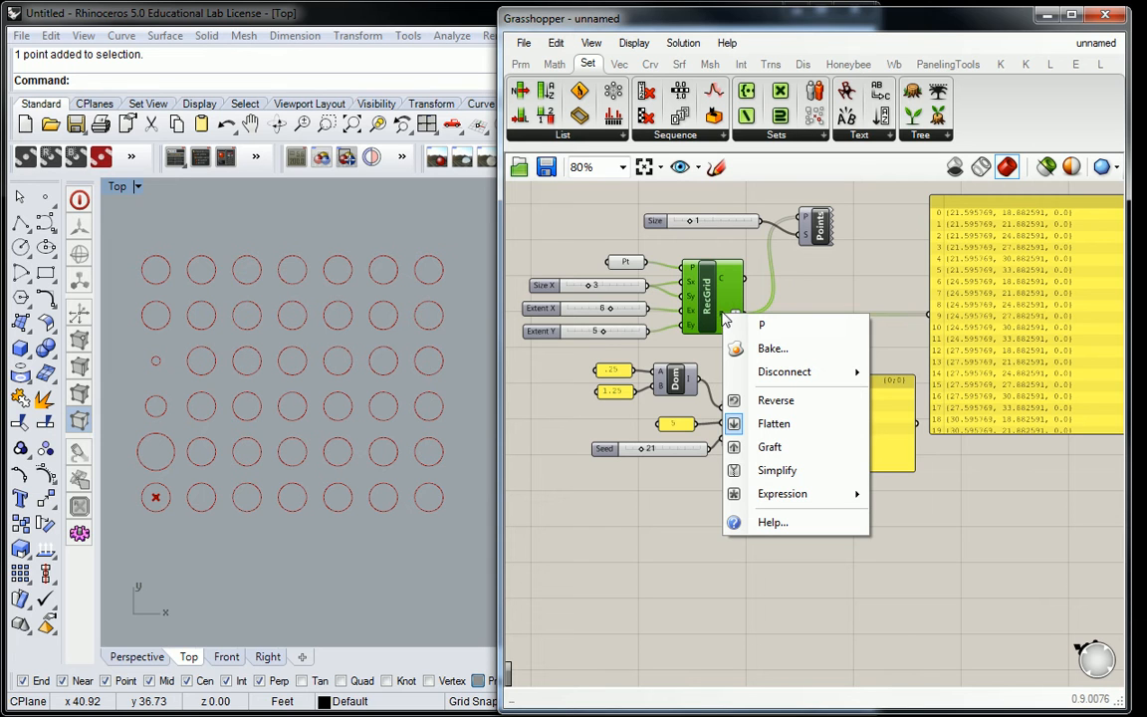
{"action": "left_click", "coordinate": [773, 423]}
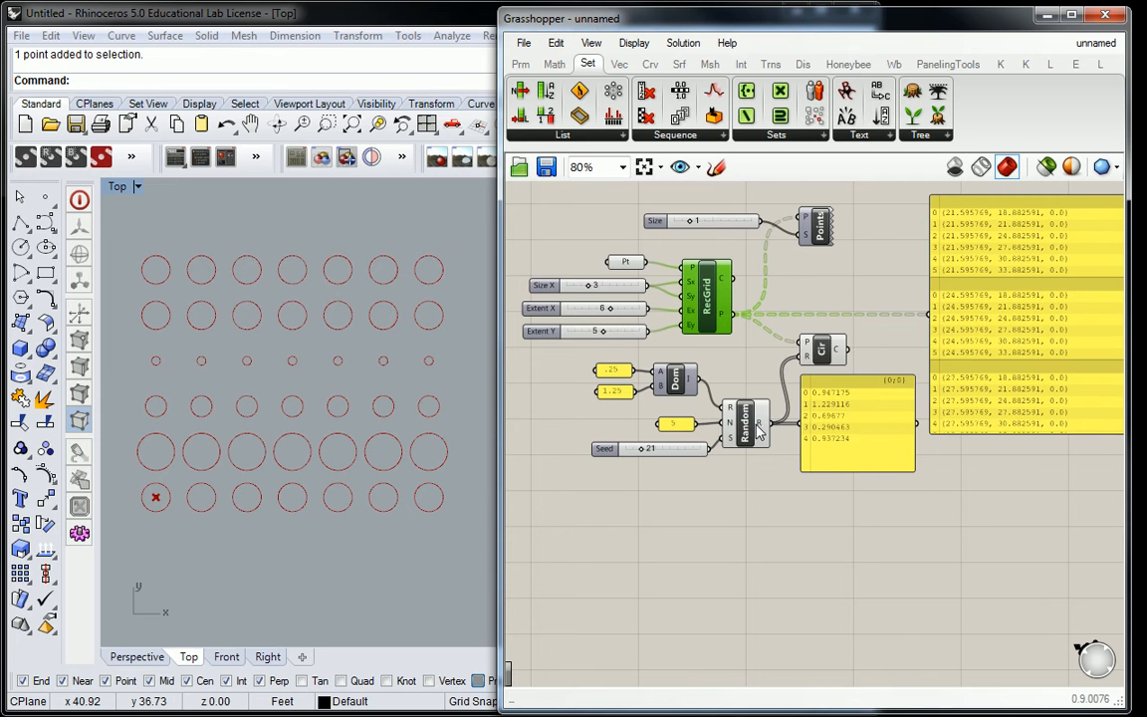
{"action": "right_click", "coordinate": [732, 316]}
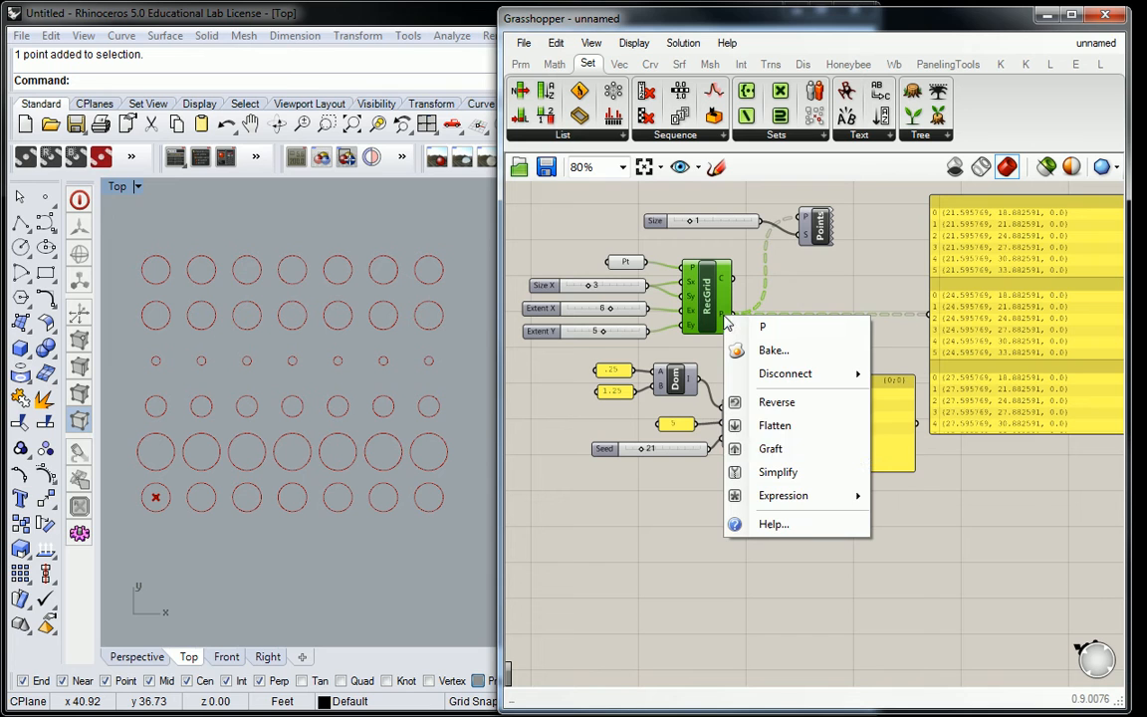
{"action": "left_click", "coordinate": [785, 425]}
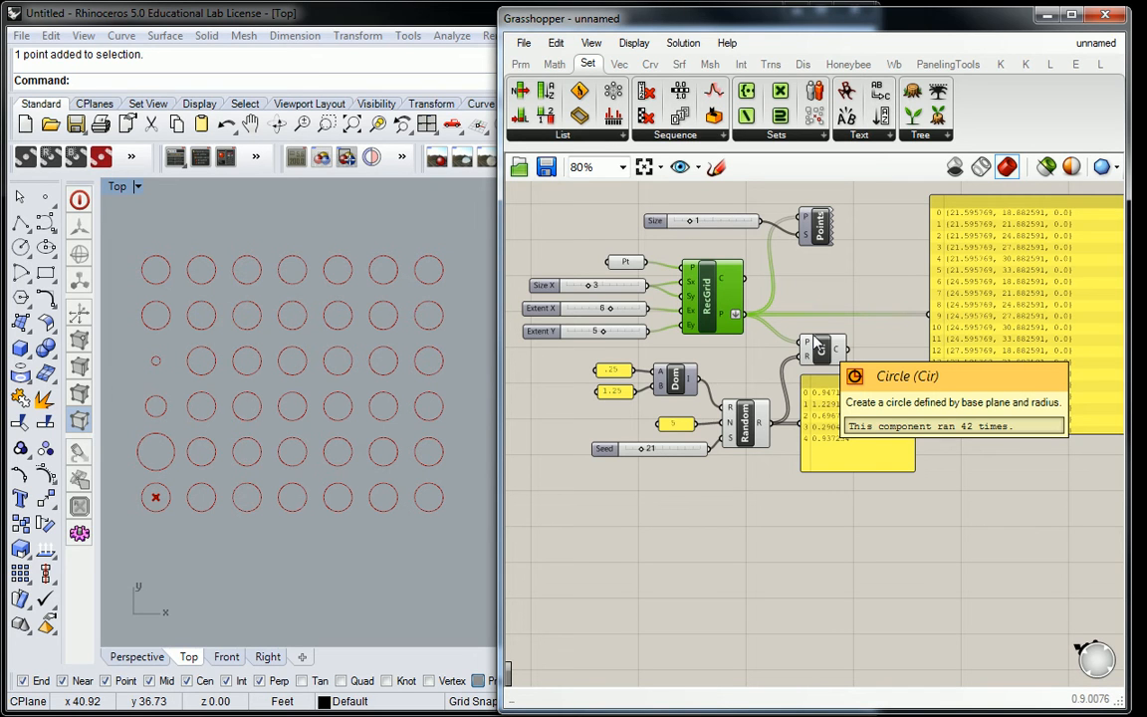
Step: Turn the preview of the Points numbering component back on and clear the selection
{"action": "left_click", "coordinate": [816, 225]}
{"action": "right_click", "coordinate": [811, 225]}
{"action": "left_click", "coordinate": [846, 269]}
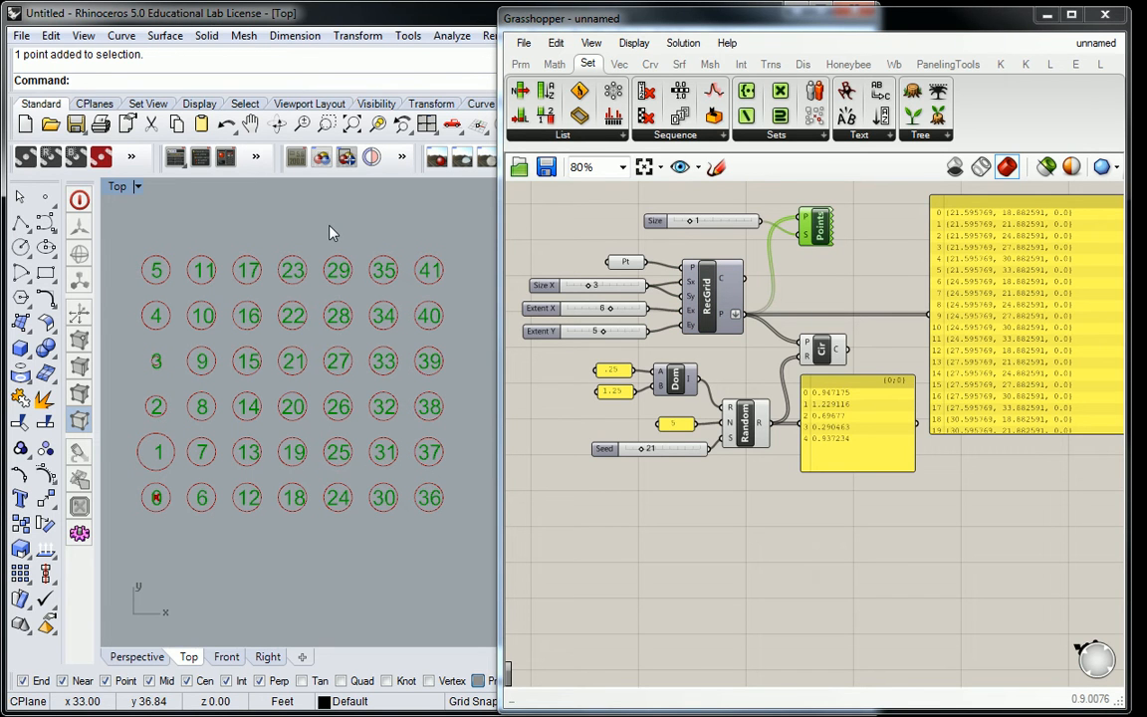
{"action": "left_click", "coordinate": [699, 519]}
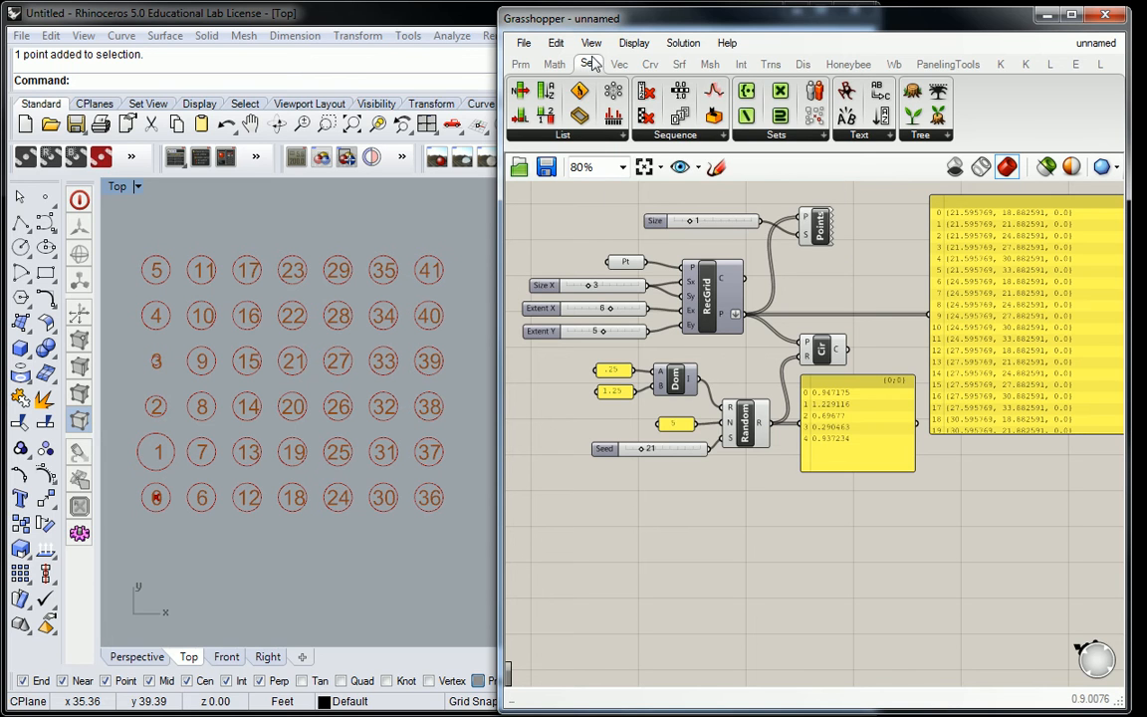
Step: Add a List Length component to the canvas between the Points and Circle components
{"action": "left_click", "coordinate": [563, 127]}
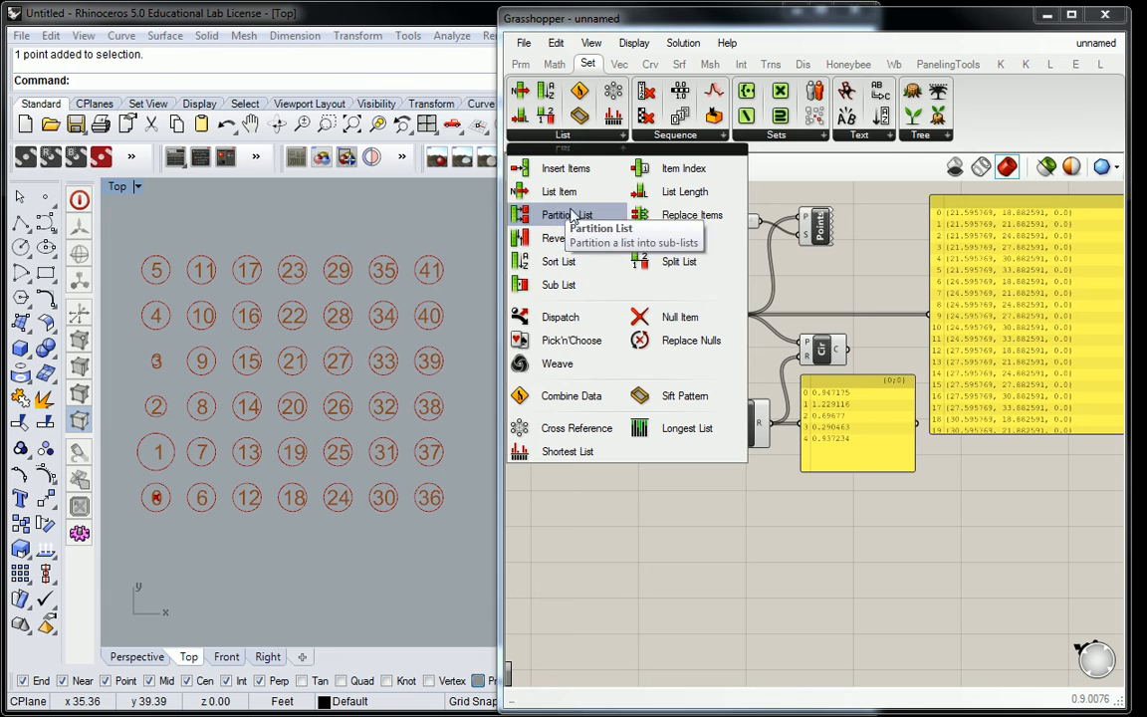
{"action": "left_click", "coordinate": [678, 198]}
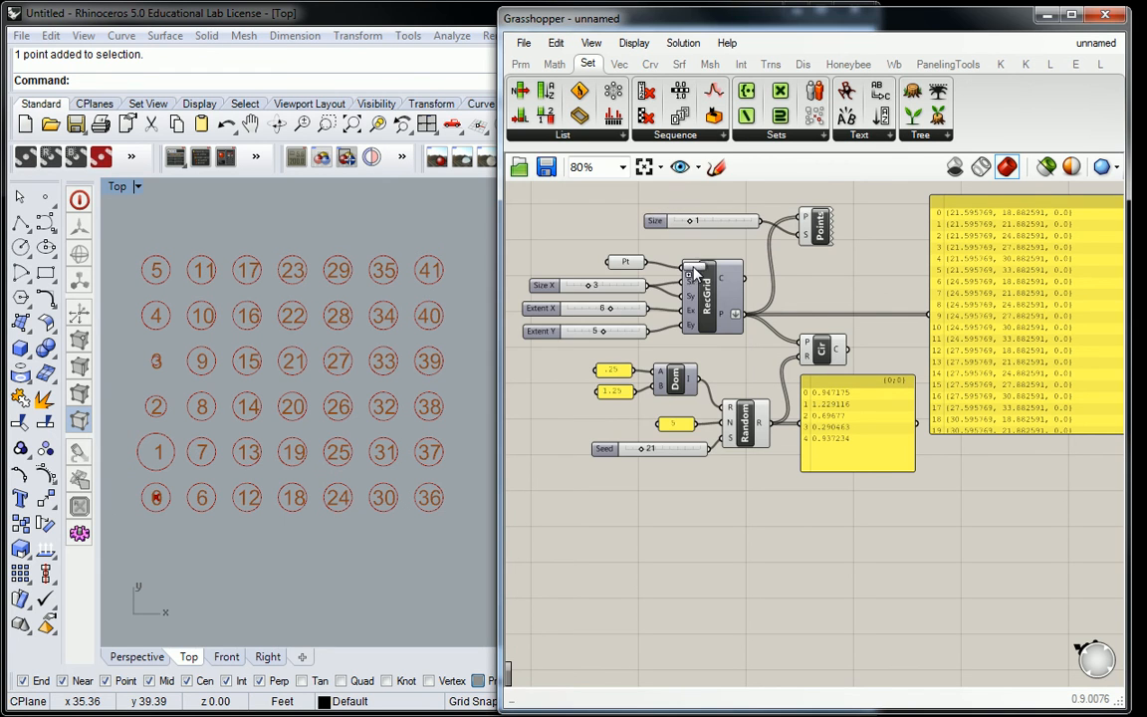
{"action": "left_click", "coordinate": [825, 283]}
Step: Delete the panel listing the grid point coordinates and move the random values panel lower on the canvas
{"action": "right_click_drag", "start_coordinate": [878, 308], "coordinate": [802, 327]}
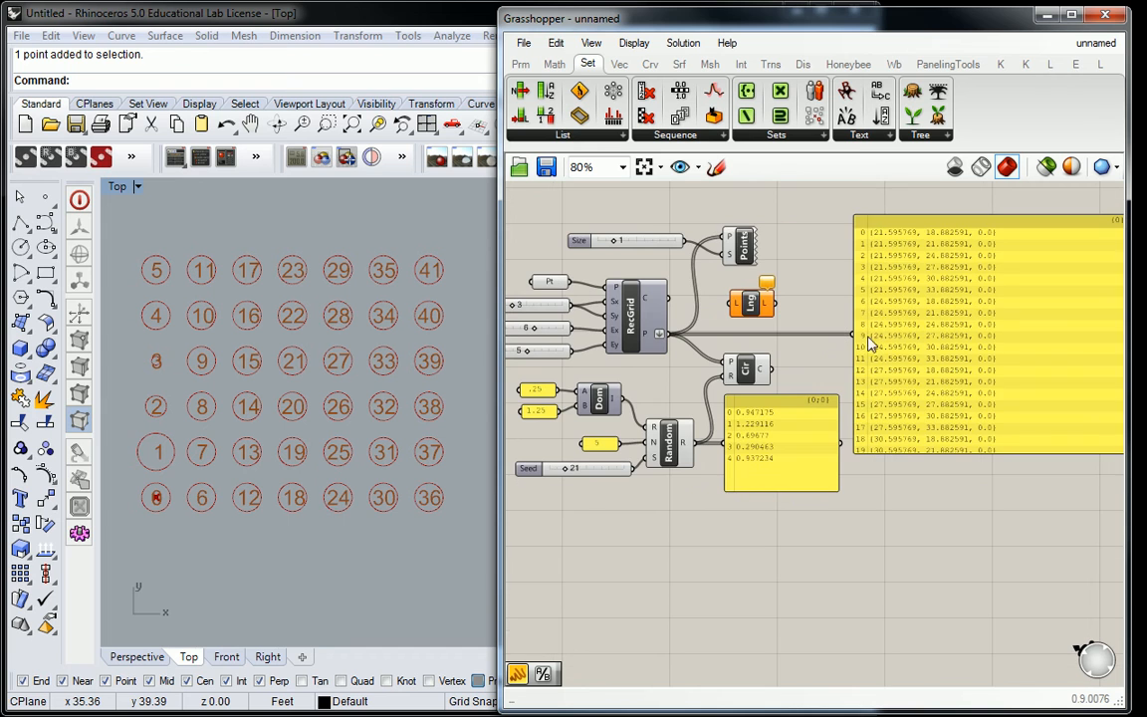
{"action": "left_click_drag", "start_coordinate": [1000, 502], "coordinate": [932, 370]}
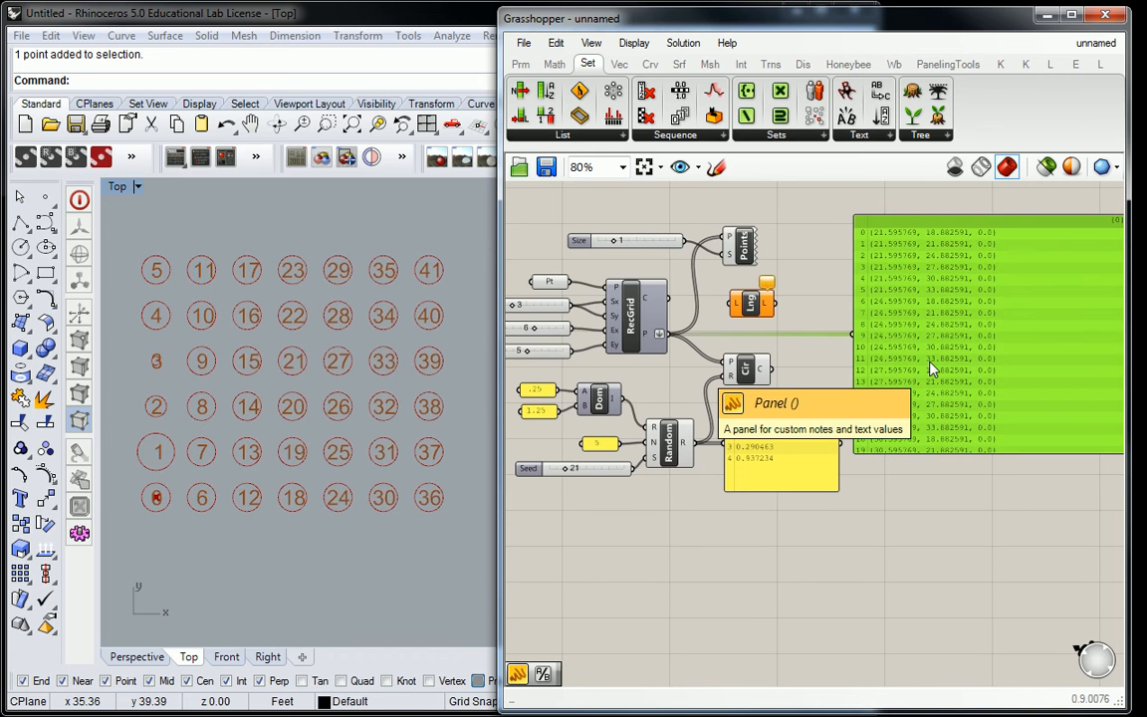
{"action": "key", "text": "Delete"}
{"action": "right_click_drag", "start_coordinate": [798, 422], "coordinate": [787, 439]}
{"action": "left_click_drag", "start_coordinate": [787, 439], "coordinate": [802, 486]}
Step: Connect RecGrid's flattened P output to the List Length input and place the component just above Circle
{"action": "right_click_drag", "start_coordinate": [759, 349], "coordinate": [802, 346]}
{"action": "left_click_drag", "start_coordinate": [790, 321], "coordinate": [883, 336]}
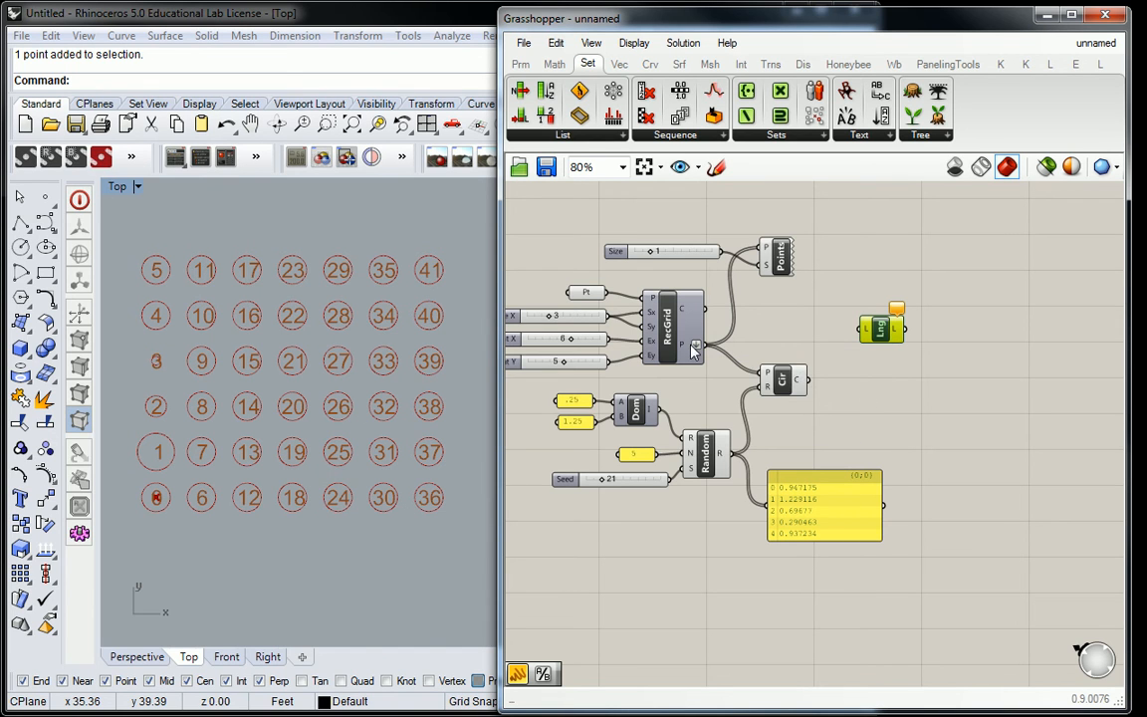
{"action": "mouse_move", "coordinate": [685, 353]}
{"action": "left_click_drag", "start_coordinate": [697, 345], "coordinate": [786, 344]}
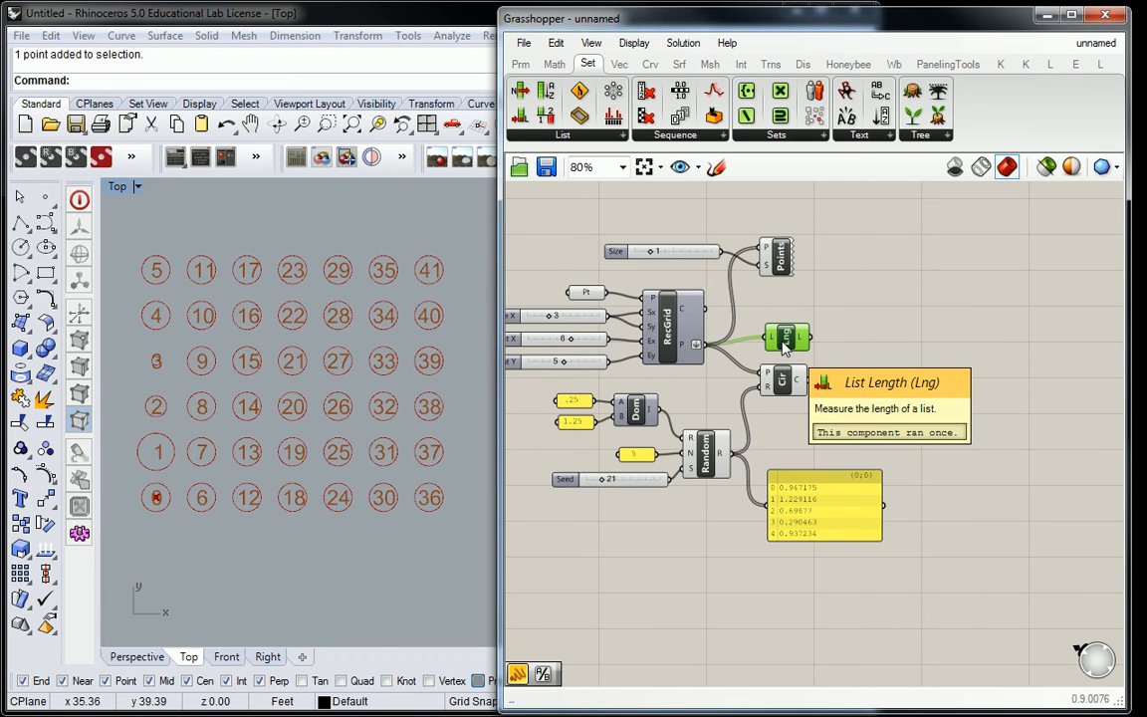
Step: Add a panel beside List Length, connect the L output to it and read the point count
{"action": "left_click", "coordinate": [520, 64]}
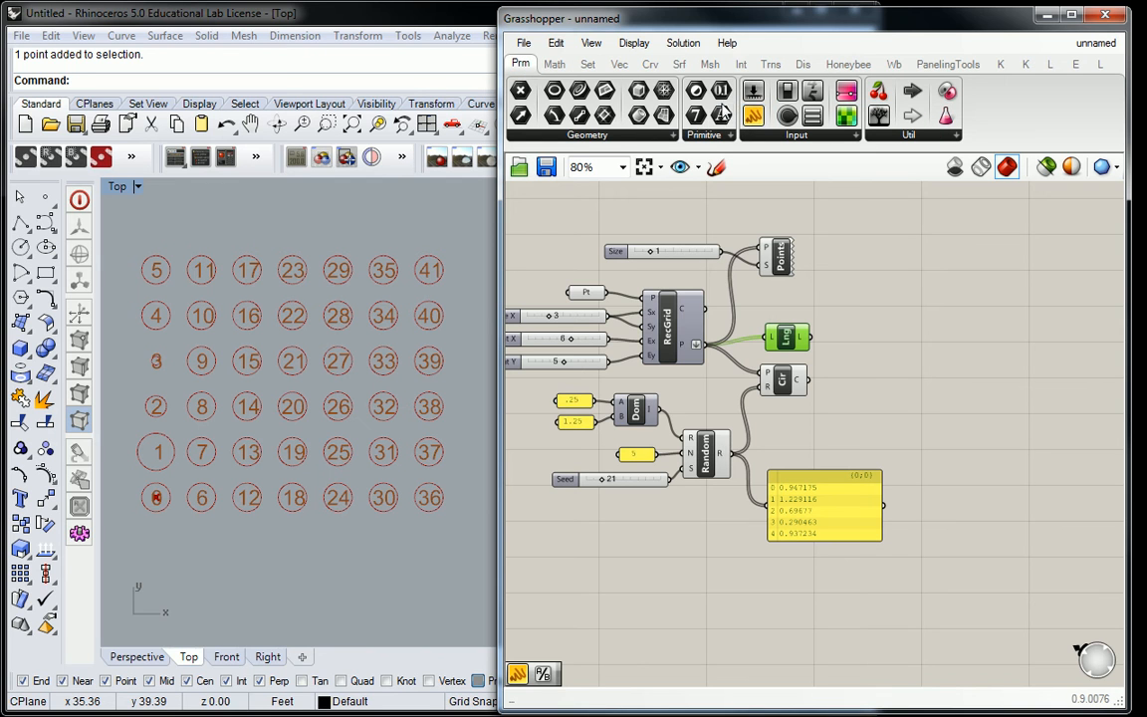
{"action": "left_click", "coordinate": [898, 325]}
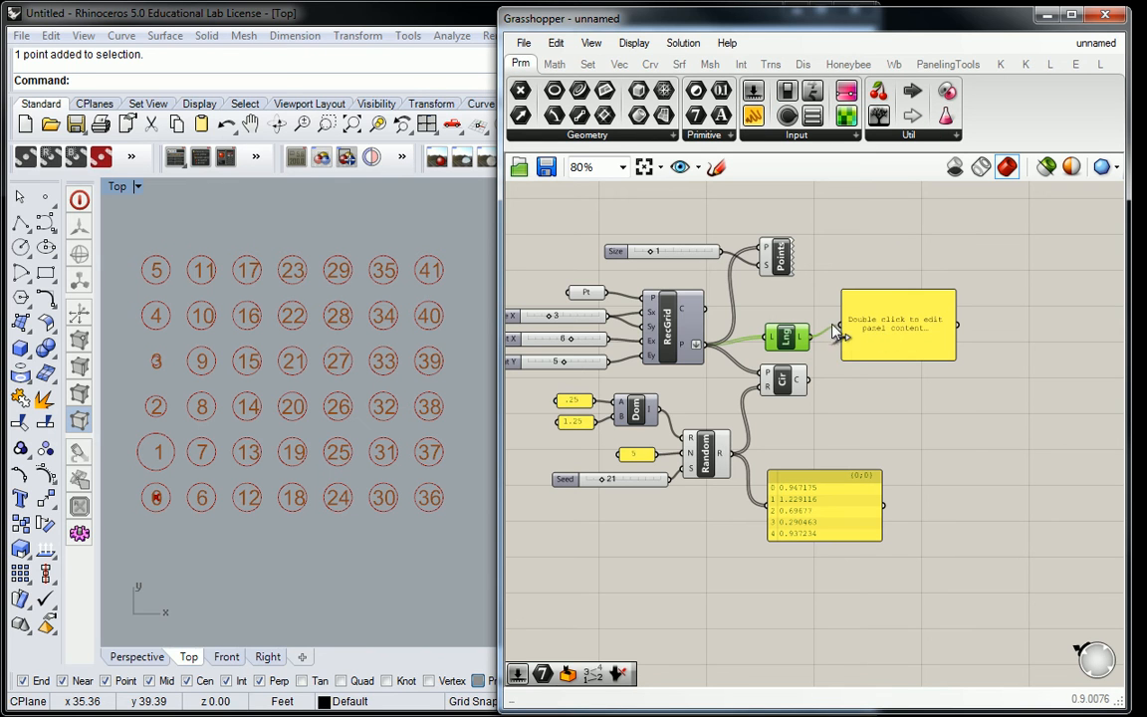
{"action": "left_click_drag", "start_coordinate": [812, 337], "coordinate": [839, 326]}
{"action": "scroll", "coordinate": [914, 361], "scroll_direction": "up", "scroll_amount": 5}
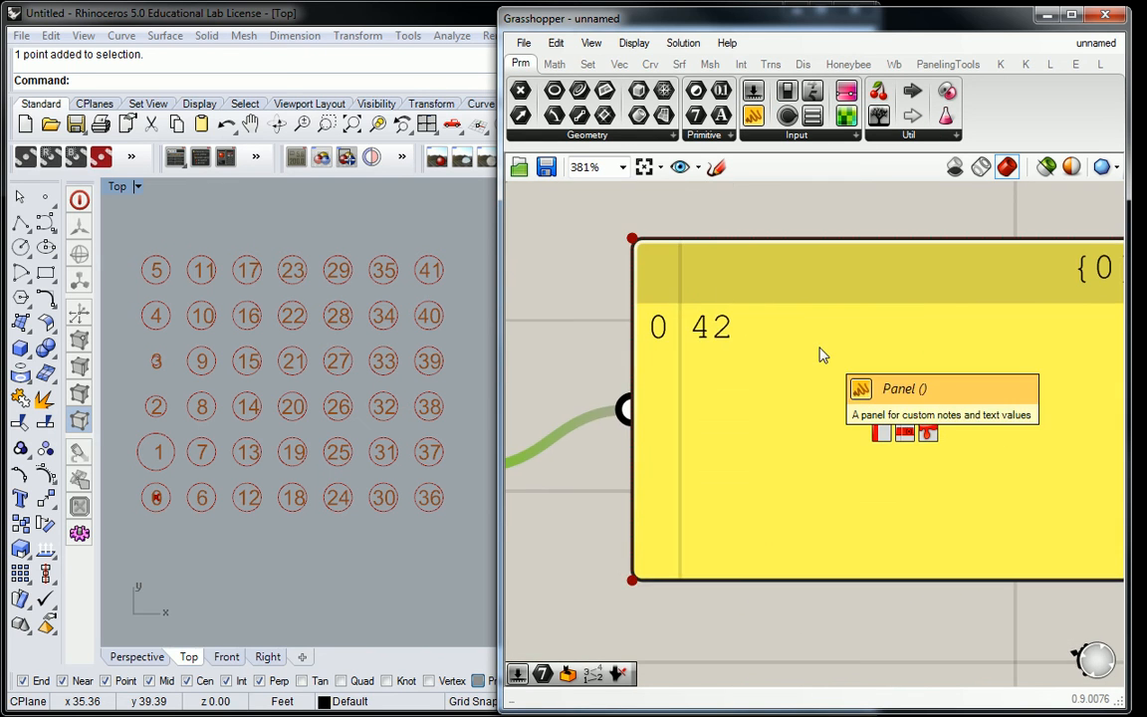
{"action": "left_click", "coordinate": [811, 219]}
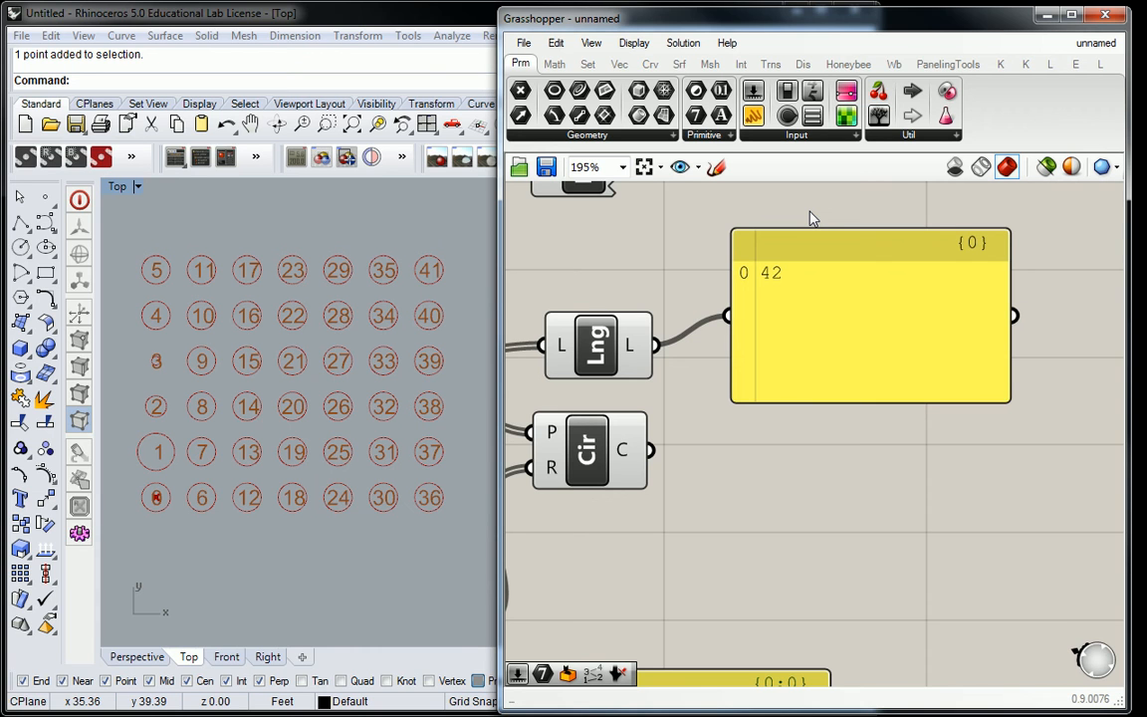
Step: Make room after Random by moving the Circle component farther away and enlarging and shifting the random values panel
{"action": "scroll", "coordinate": [809, 217], "scroll_direction": "down", "scroll_amount": 4}
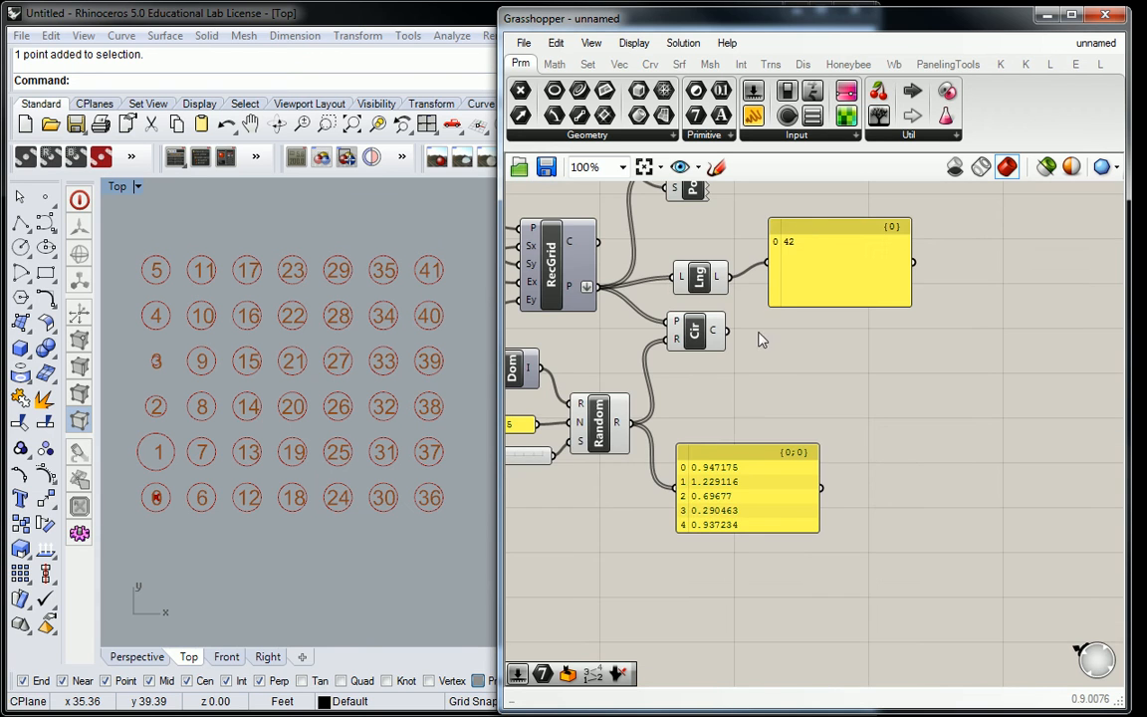
{"action": "left_click_drag", "start_coordinate": [750, 455], "coordinate": [772, 391]}
{"action": "left_click_drag", "start_coordinate": [821, 468], "coordinate": [819, 523]}
{"action": "left_click_drag", "start_coordinate": [713, 332], "coordinate": [1071, 348]}
{"action": "left_click_drag", "start_coordinate": [808, 389], "coordinate": [956, 456]}
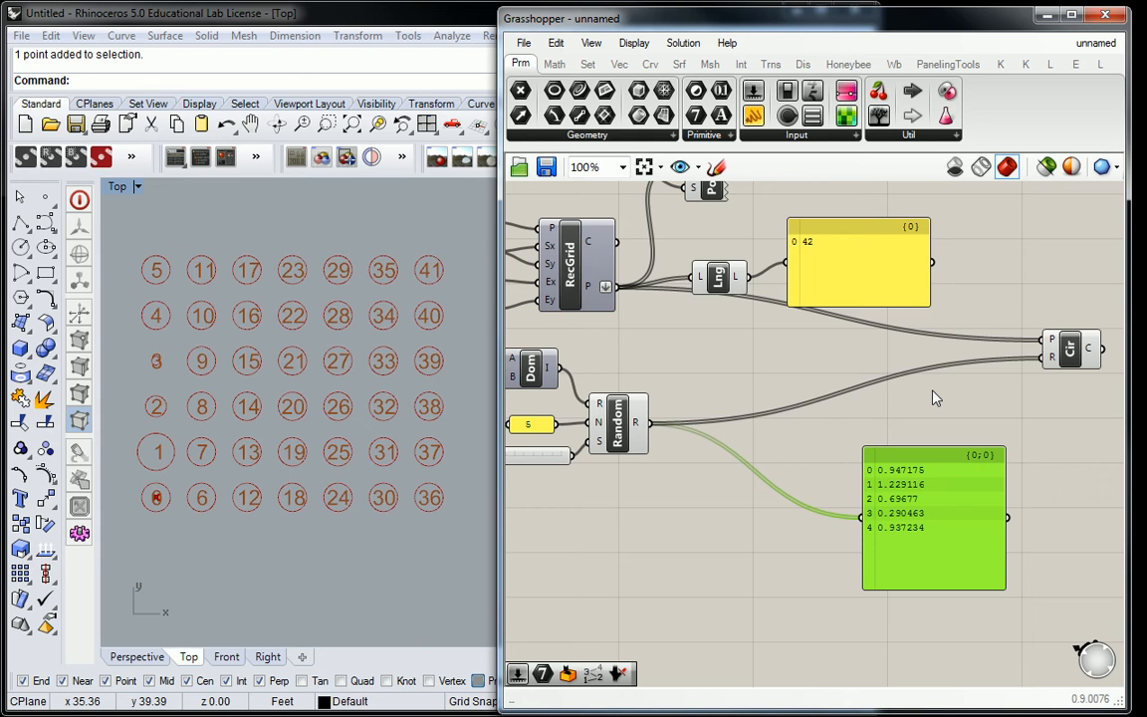
{"action": "left_click", "coordinate": [776, 328]}
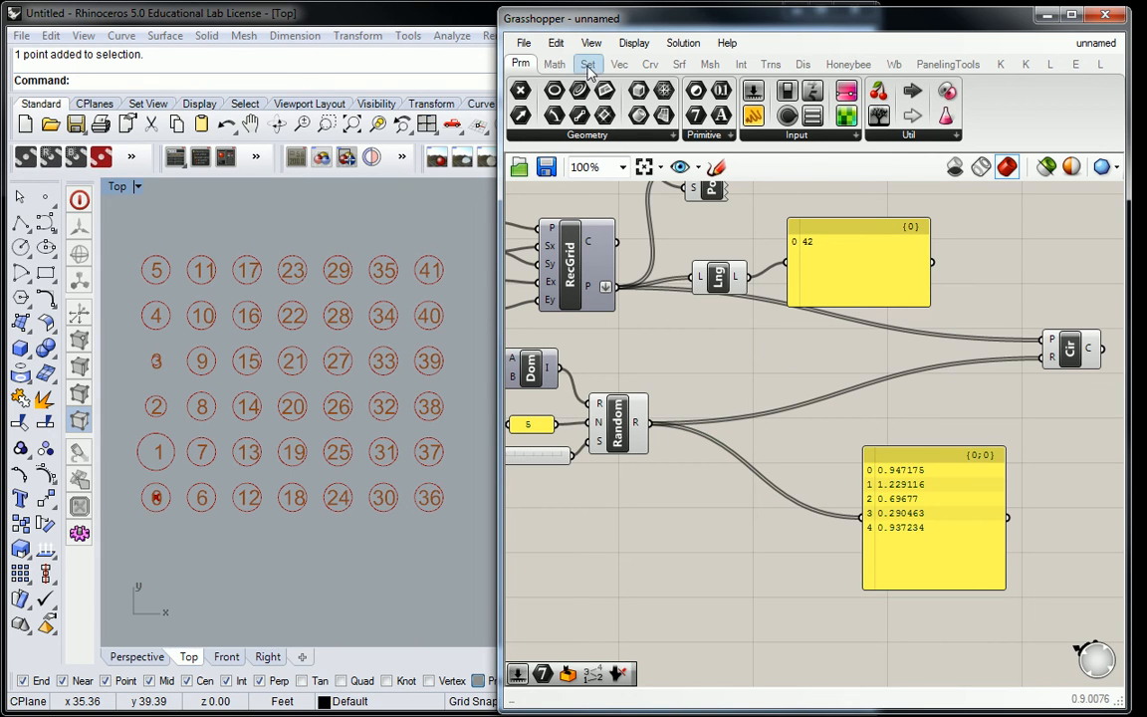
Step: Add a Repeat Data component between Random and Circle, and move List Length slightly up beside its panel
{"action": "left_click", "coordinate": [588, 65]}
{"action": "left_click", "coordinate": [648, 134]}
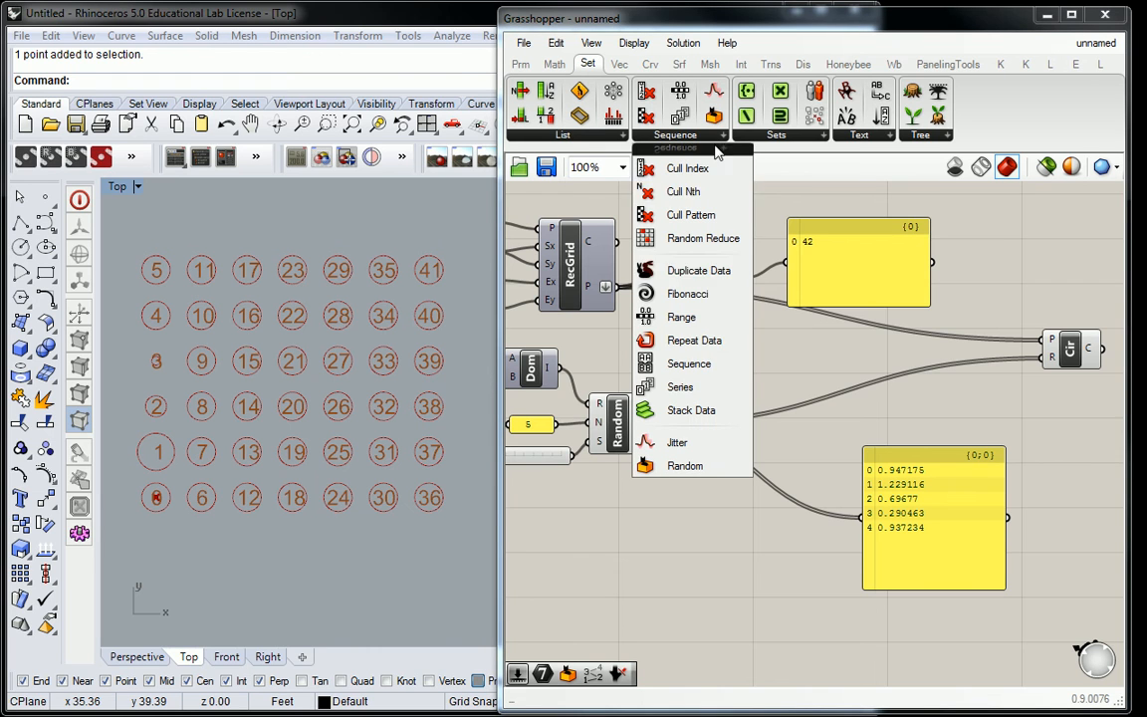
{"action": "left_click", "coordinate": [683, 340]}
{"action": "left_click", "coordinate": [867, 368]}
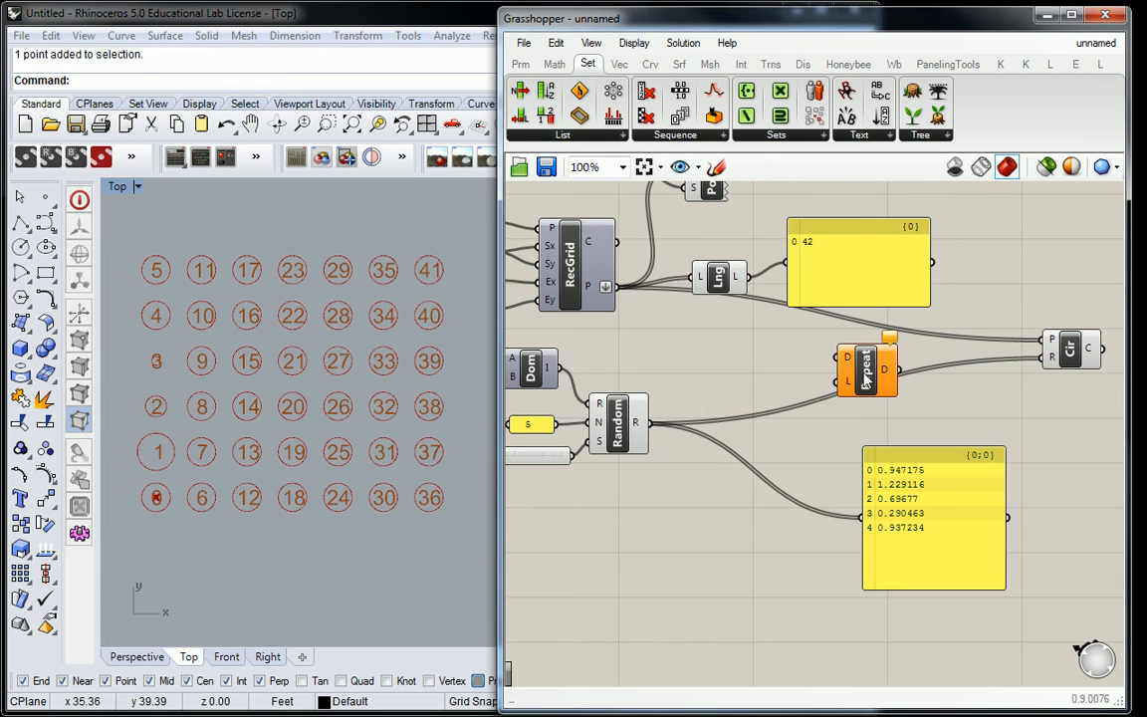
{"action": "left_click", "coordinate": [706, 263]}
{"action": "left_click_drag", "start_coordinate": [706, 264], "coordinate": [711, 262]}
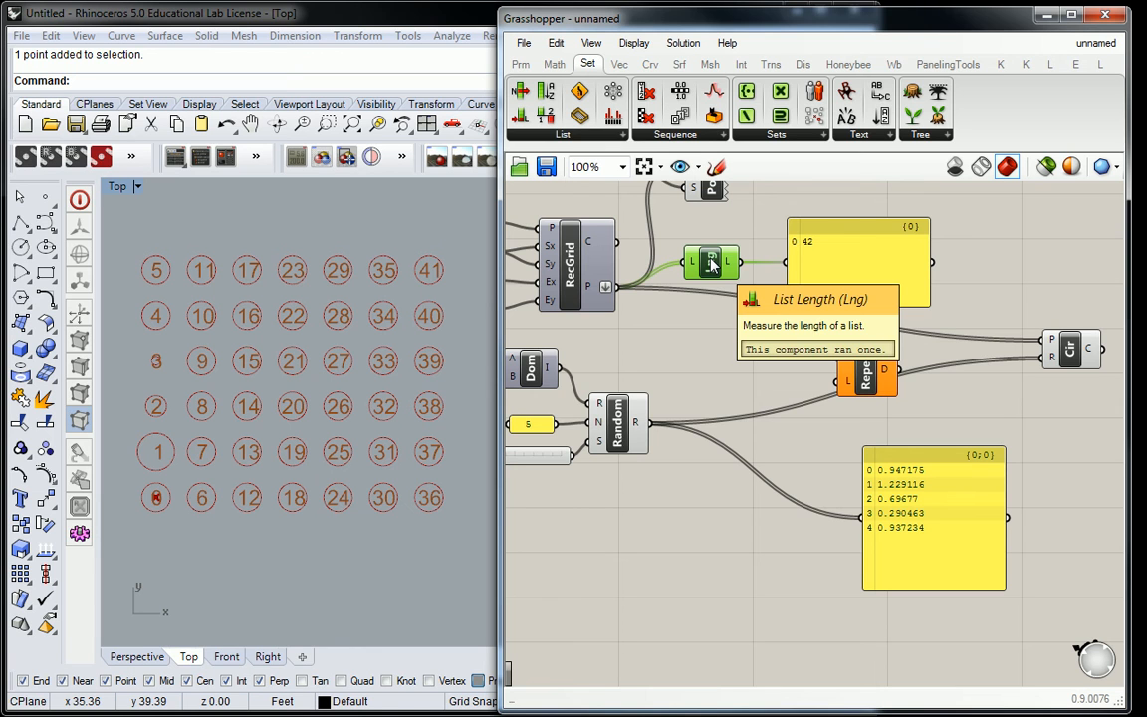
Step: Connect the List Length output to the Length input of the Repeat Data component
{"action": "left_click_drag", "start_coordinate": [741, 262], "coordinate": [842, 369]}
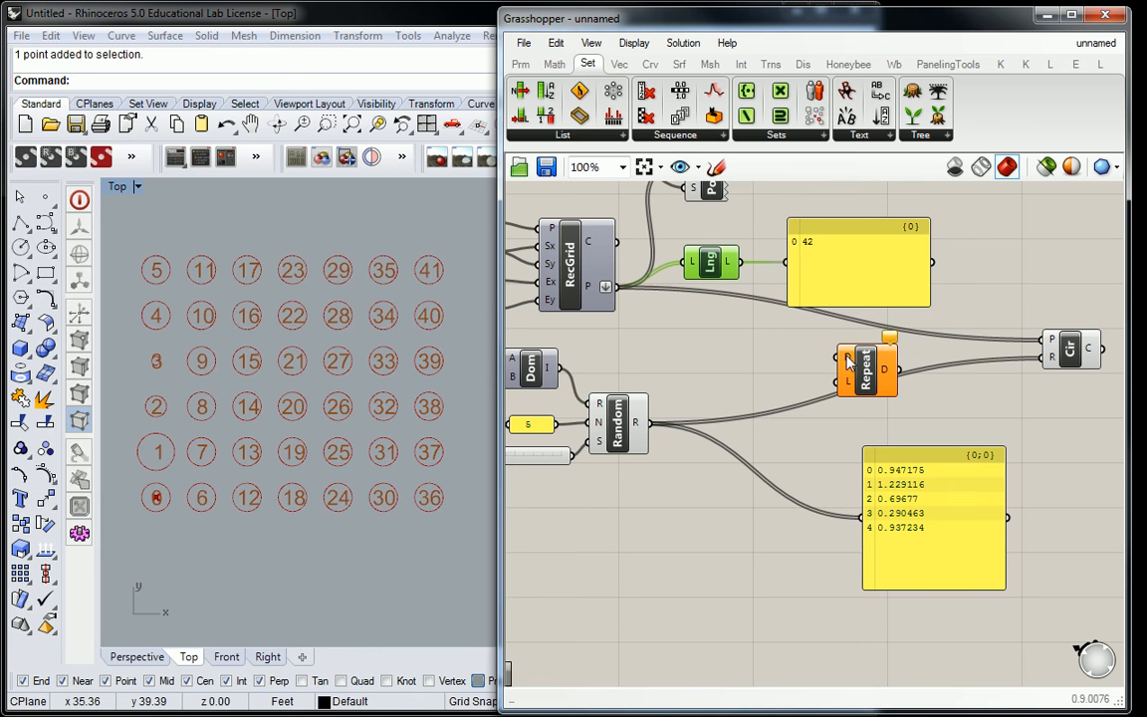
{"action": "scroll", "coordinate": [873, 372], "scroll_direction": "up", "scroll_amount": 2}
{"action": "scroll", "coordinate": [873, 373], "scroll_direction": "up", "scroll_amount": 1}
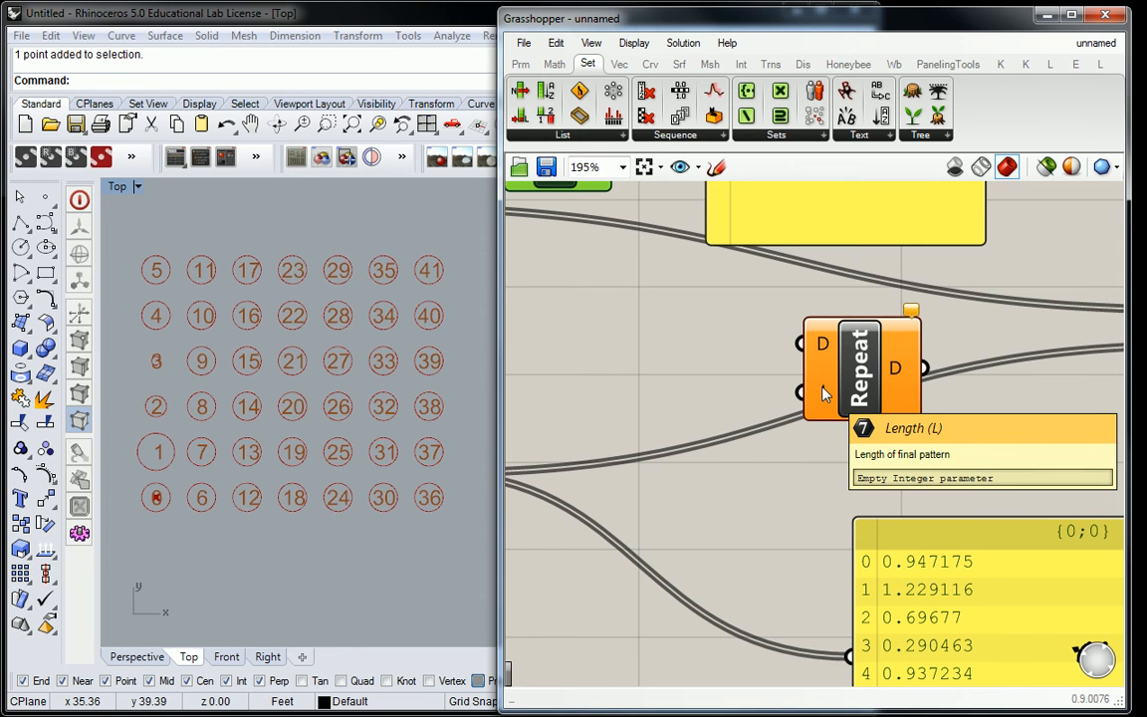
{"action": "scroll", "coordinate": [823, 393], "scroll_direction": "down", "scroll_amount": 3}
{"action": "left_click_drag", "start_coordinate": [777, 280], "coordinate": [880, 401]}
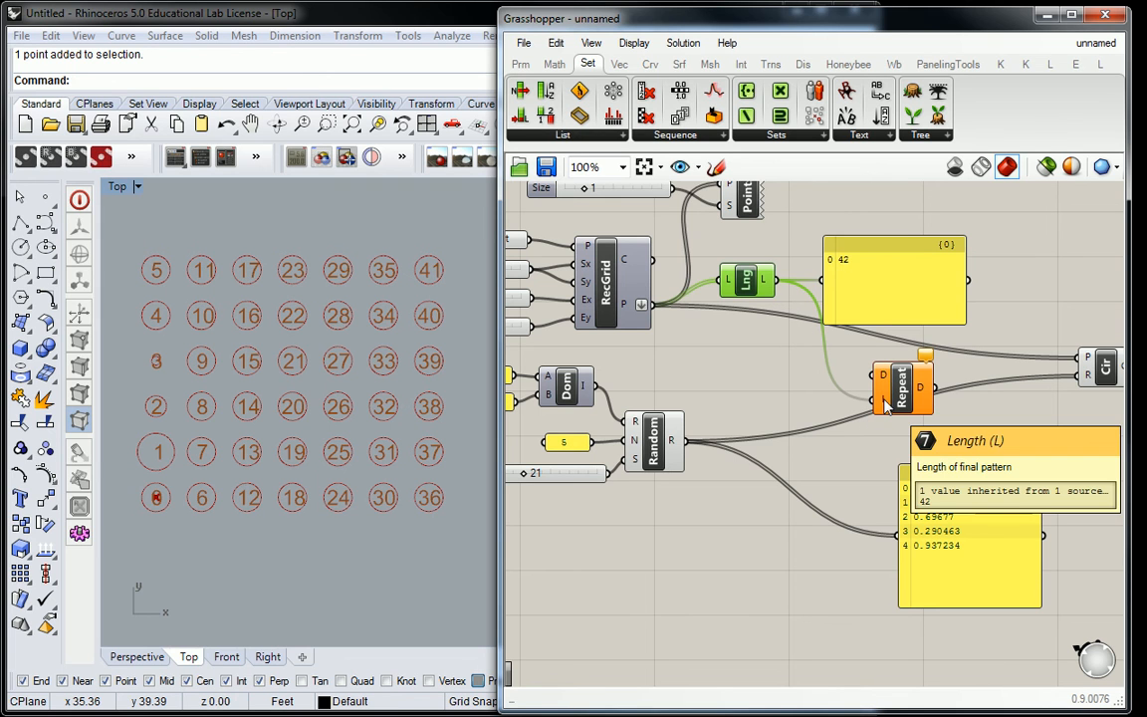
Step: Connect Random's R output to Repeat Data's D input and move the random values panel below the Repeat and Circle components
{"action": "left_click", "coordinate": [737, 395]}
{"action": "left_click_drag", "start_coordinate": [911, 473], "coordinate": [878, 375]}
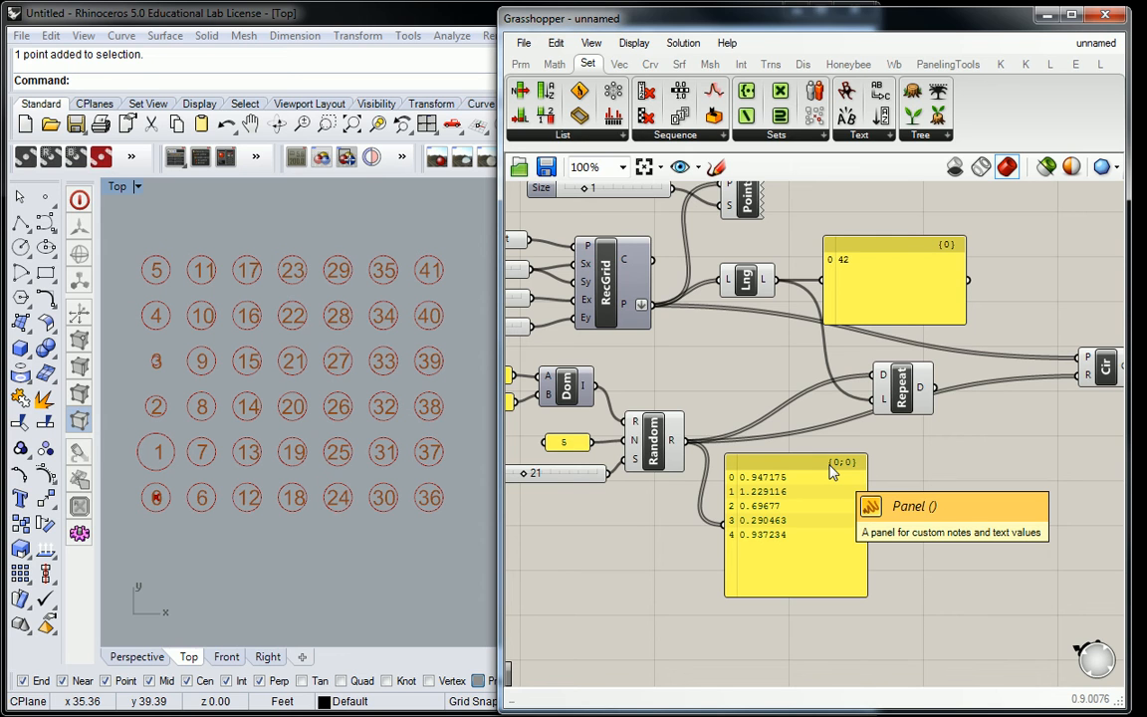
{"action": "left_click_drag", "start_coordinate": [835, 472], "coordinate": [1064, 478]}
Step: Feed Repeat Data's D output into the values panel, place the panel lower on the canvas and stretch it taller
{"action": "right_click", "coordinate": [881, 428]}
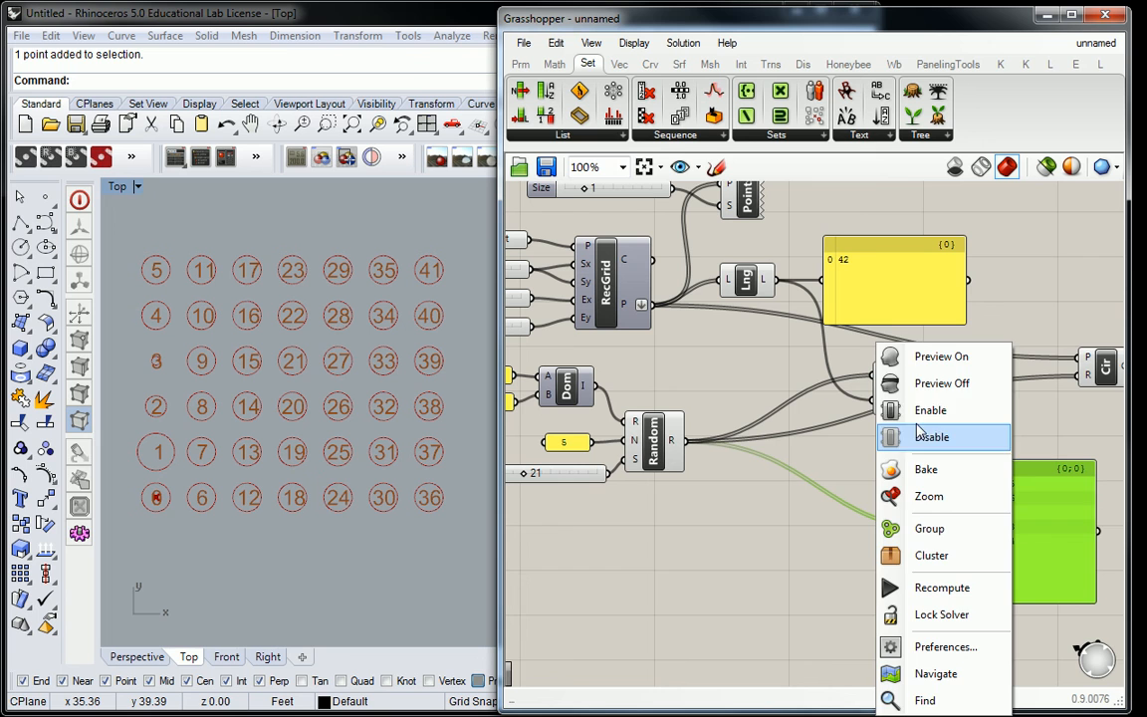
{"action": "left_click", "coordinate": [1062, 418]}
{"action": "right_click", "coordinate": [1062, 417]}
{"action": "right_click", "coordinate": [915, 368]}
{"action": "left_click", "coordinate": [1010, 357]}
{"action": "right_click_drag", "start_coordinate": [1011, 399], "coordinate": [835, 351]}
{"action": "left_click", "coordinate": [739, 344]}
{"action": "left_click_drag", "start_coordinate": [740, 344], "coordinate": [781, 484]}
{"action": "right_click_drag", "start_coordinate": [870, 557], "coordinate": [838, 476]}
{"action": "left_click_drag", "start_coordinate": [838, 476], "coordinate": [838, 624]}
Step: Read through the repeated radii in the panel down to the last entry
{"action": "scroll", "coordinate": [808, 409], "scroll_direction": "up", "scroll_amount": 2}
{"action": "right_click_drag", "start_coordinate": [834, 435], "coordinate": [816, 368]}
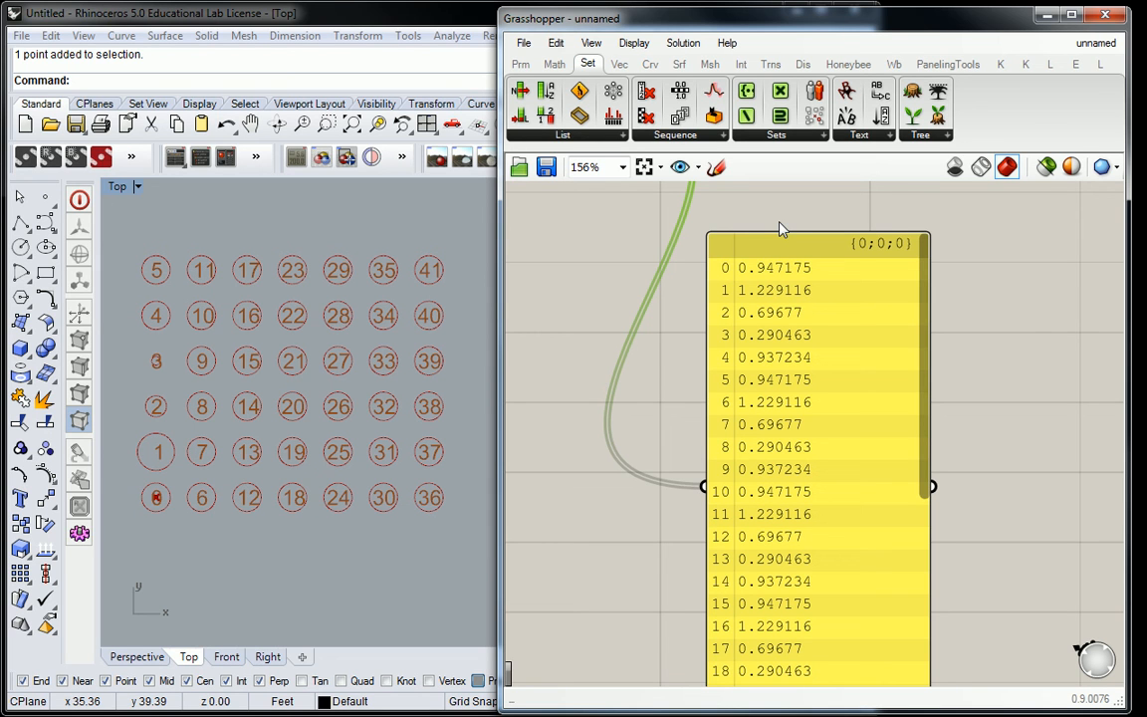
{"action": "scroll", "coordinate": [931, 306], "scroll_direction": "down", "scroll_amount": 1}
{"action": "left_click_drag", "start_coordinate": [928, 299], "coordinate": [962, 538]}
{"action": "scroll", "coordinate": [896, 304], "scroll_direction": "down", "scroll_amount": 3}
{"action": "scroll", "coordinate": [827, 493], "scroll_direction": "up", "scroll_amount": 5}
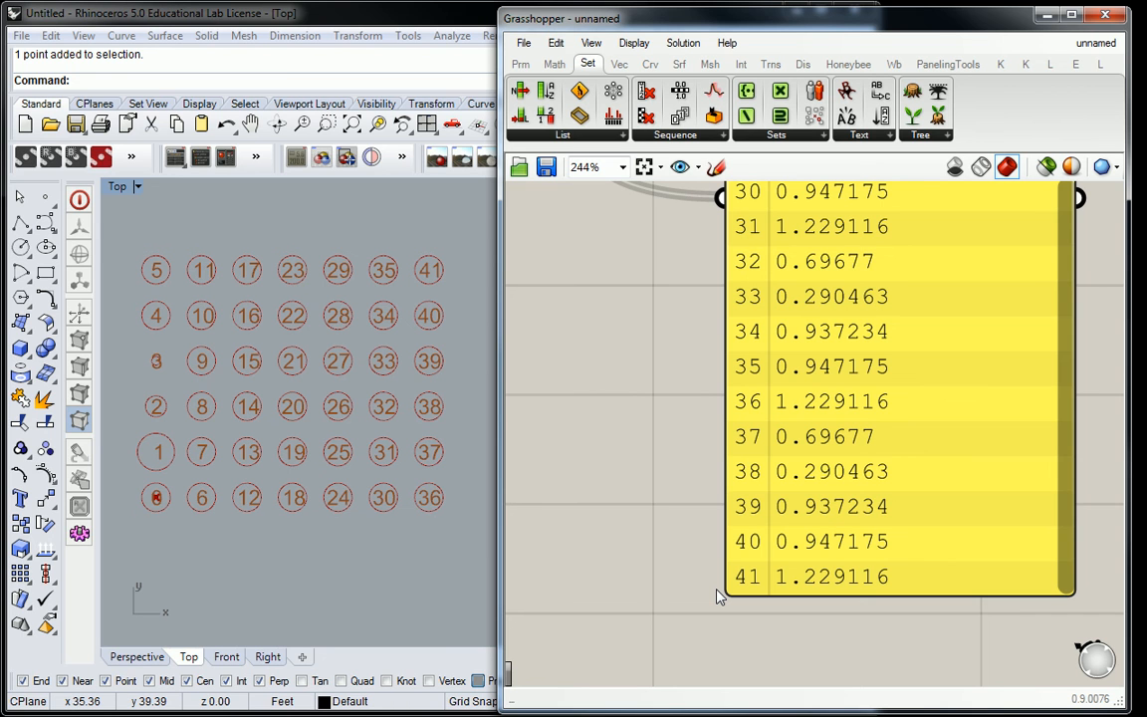
{"action": "scroll", "coordinate": [719, 595], "scroll_direction": "down", "scroll_amount": 4}
Step: Delete the repeated values panel and connect Repeat Data's D output to the Circle component's R input
{"action": "left_click", "coordinate": [772, 383]}
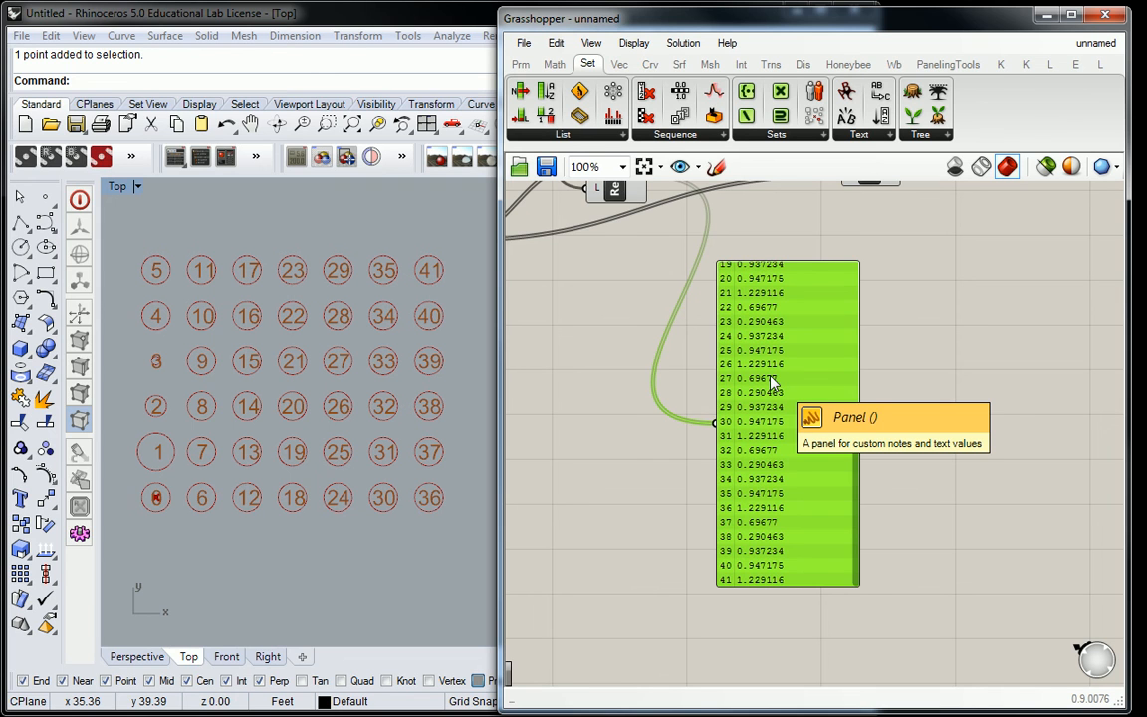
{"action": "key", "text": "Delete"}
{"action": "scroll", "coordinate": [840, 80], "scroll_direction": "down", "scroll_amount": 1}
{"action": "right_click_drag", "start_coordinate": [820, 225], "coordinate": [869, 476]}
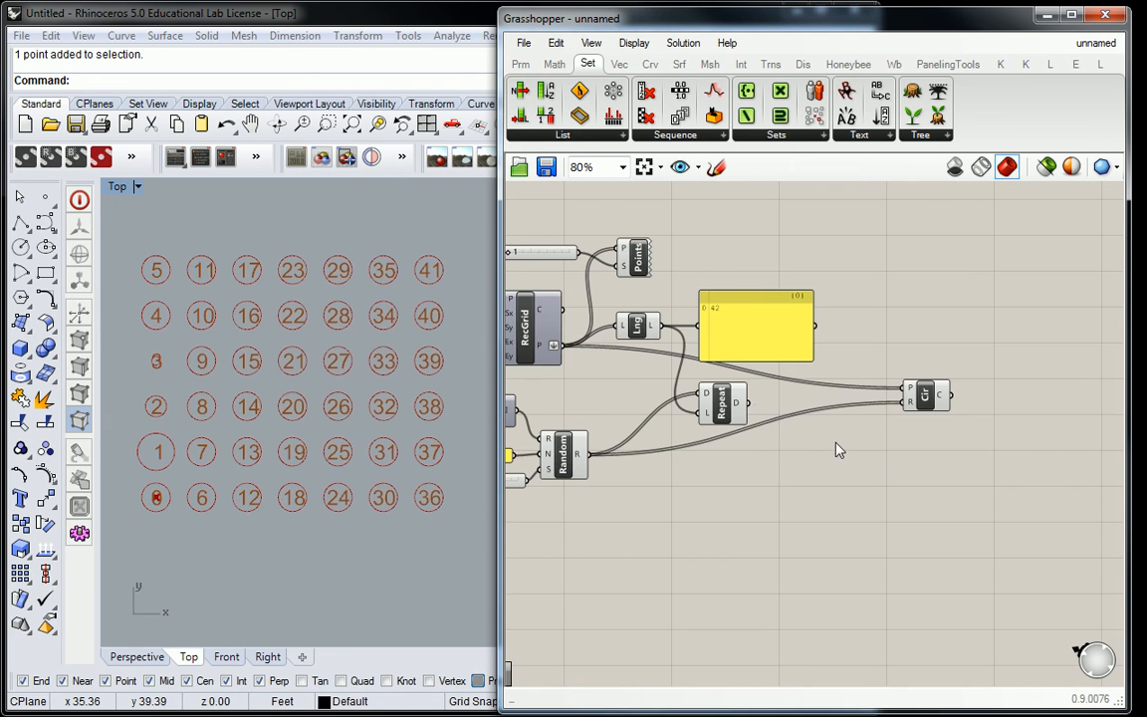
{"action": "scroll", "coordinate": [752, 400], "scroll_direction": "up", "scroll_amount": 2}
{"action": "left_click_drag", "start_coordinate": [751, 405], "coordinate": [1002, 403]}
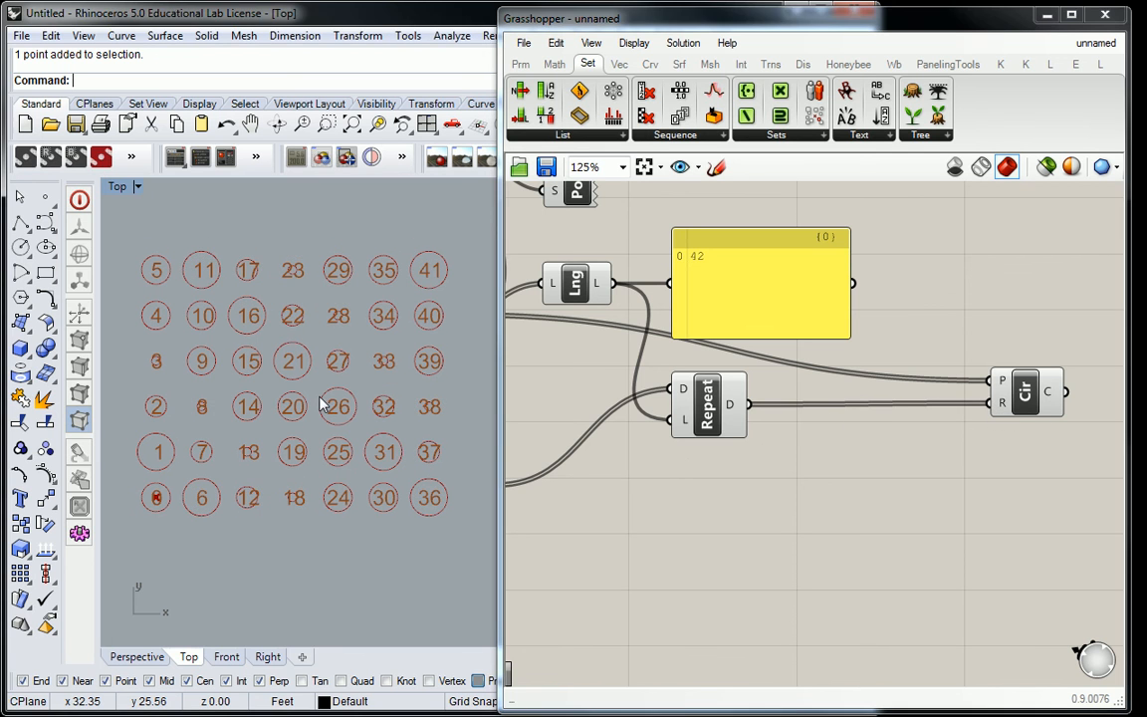
Step: Turn off the preview of the Points component so its point numbers are hidden in the viewport
{"action": "right_click_drag", "start_coordinate": [553, 239], "coordinate": [695, 375]}
{"action": "left_click", "coordinate": [720, 316]}
{"action": "right_click", "coordinate": [719, 317]}
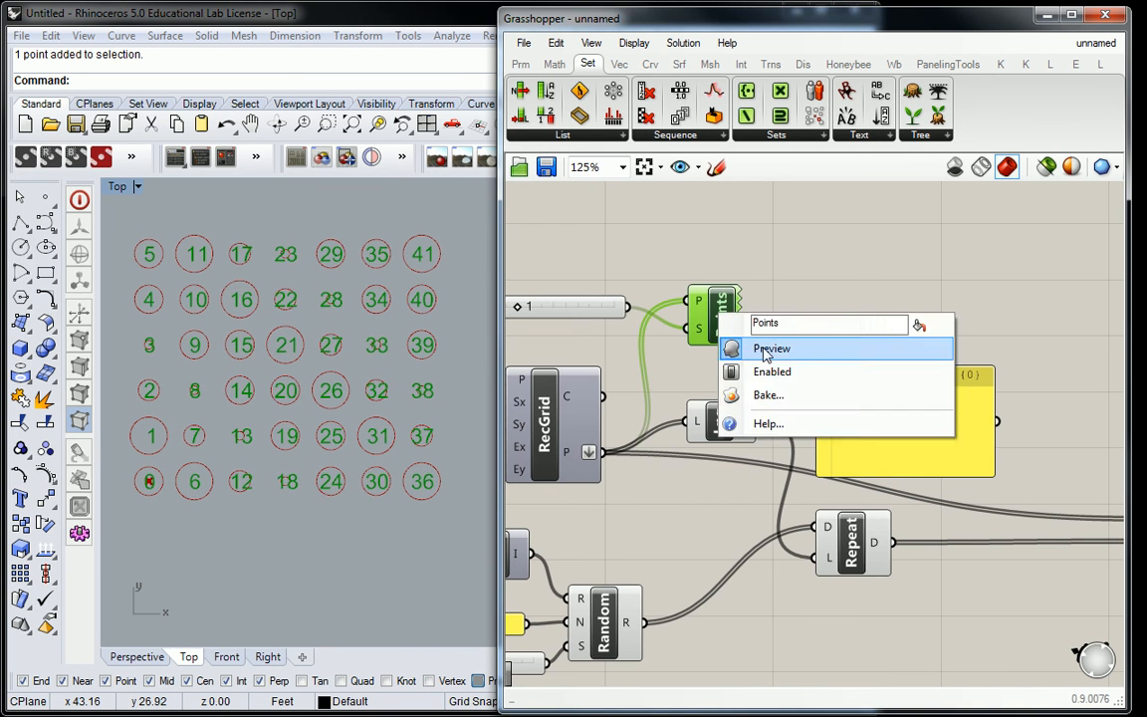
{"action": "left_click", "coordinate": [764, 349]}
{"action": "right_click_drag", "start_coordinate": [381, 371], "coordinate": [402, 360]}
{"action": "left_click", "coordinate": [694, 486]}
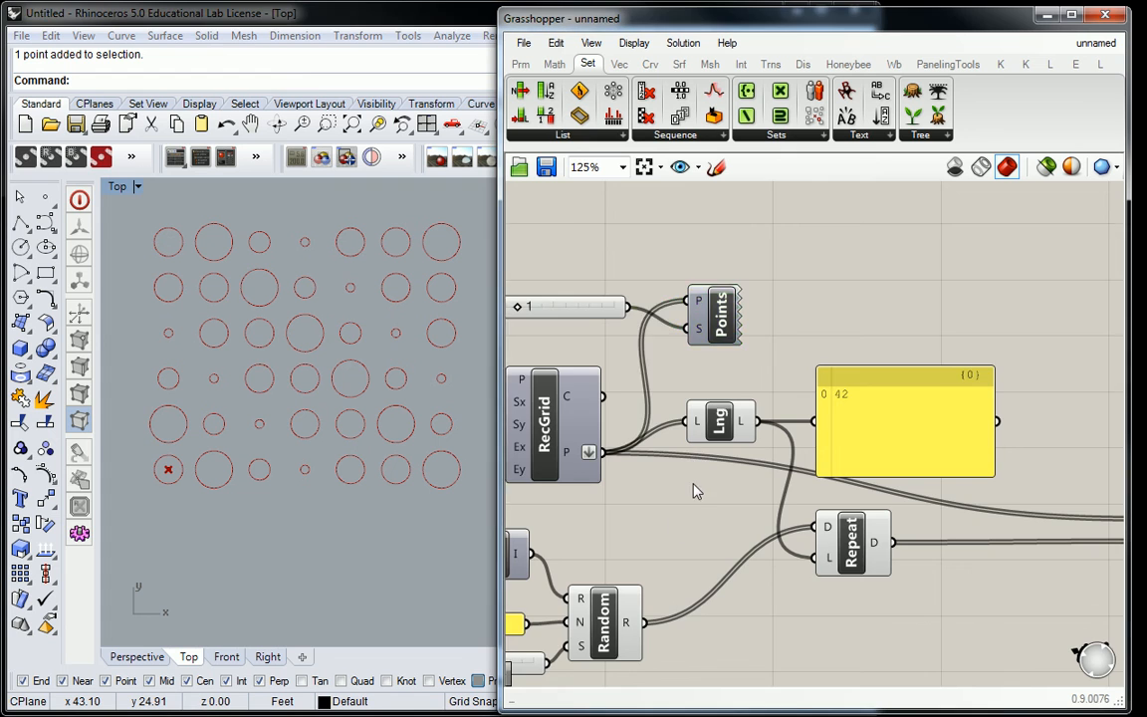
Step: Set both the Extent X and Extent Y sliders of the rectangular grid to 10
{"action": "right_click_drag", "start_coordinate": [694, 486], "coordinate": [835, 419]}
{"action": "scroll", "coordinate": [819, 435], "scroll_direction": "down", "scroll_amount": 1}
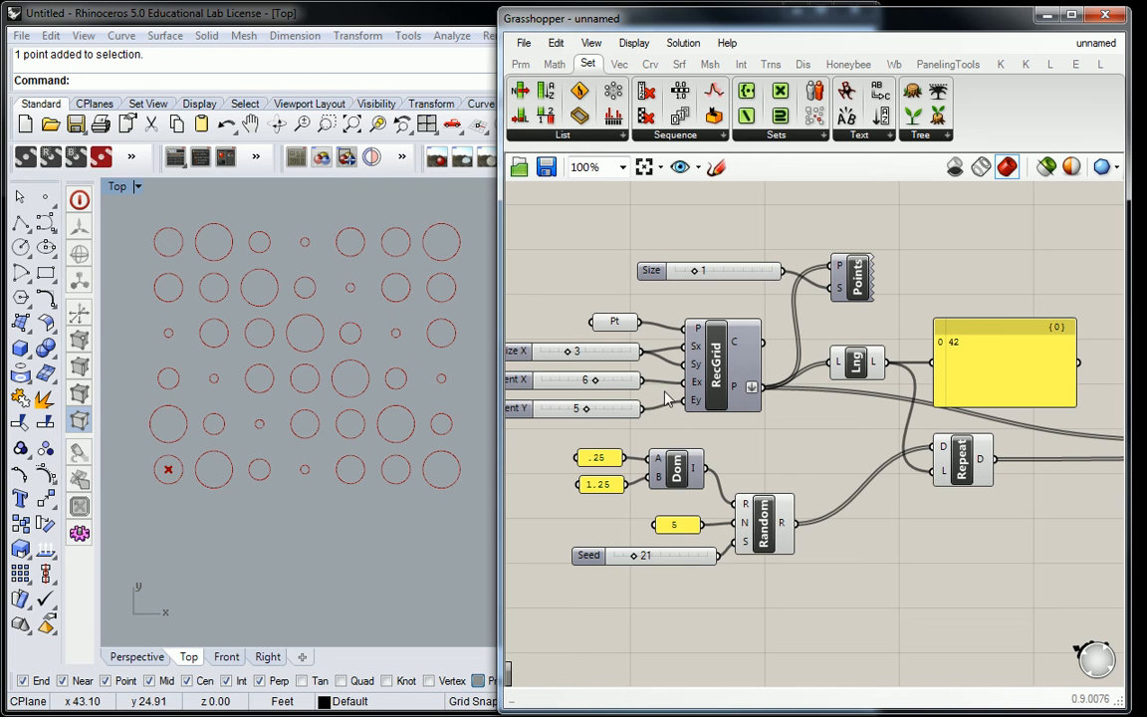
{"action": "right_click_drag", "start_coordinate": [362, 325], "coordinate": [312, 369]}
{"action": "scroll", "coordinate": [401, 415], "scroll_direction": "down", "scroll_amount": 2}
{"action": "left_click_drag", "start_coordinate": [594, 381], "coordinate": [629, 380]}
{"action": "left_click_drag", "start_coordinate": [585, 415], "coordinate": [629, 414]}
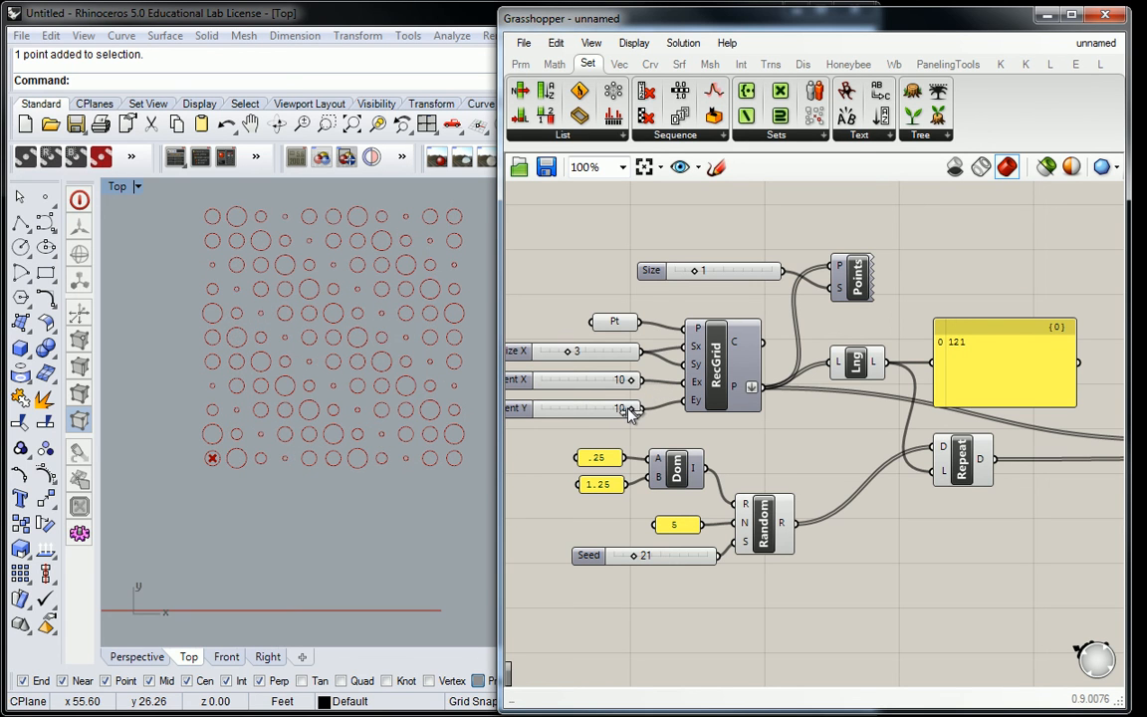
Step: Set the upper bound of the random radius domain to 1.5 and the Seed slider to 39
{"action": "right_click_drag", "start_coordinate": [597, 428], "coordinate": [677, 417]}
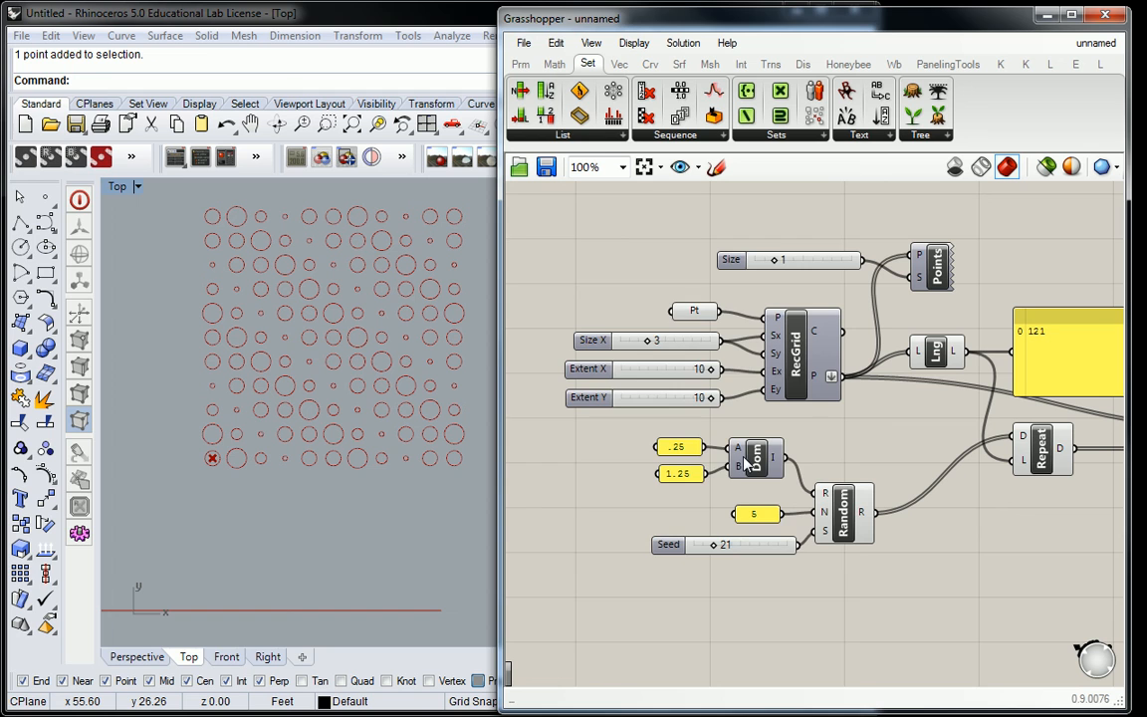
{"action": "double_click", "coordinate": [686, 474]}
{"action": "type", "text": "1.5"}
{"action": "key", "text": "Return"}
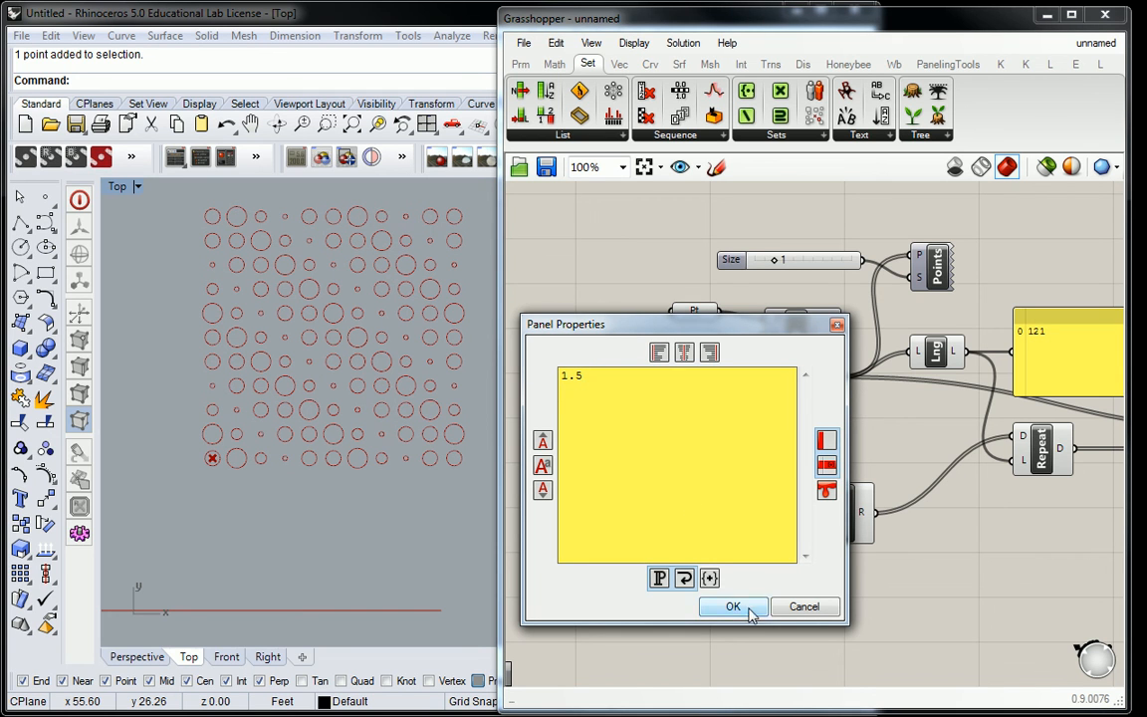
{"action": "left_click", "coordinate": [733, 607]}
{"action": "right_click_drag", "start_coordinate": [369, 393], "coordinate": [361, 398]}
{"action": "left_click", "coordinate": [685, 449]}
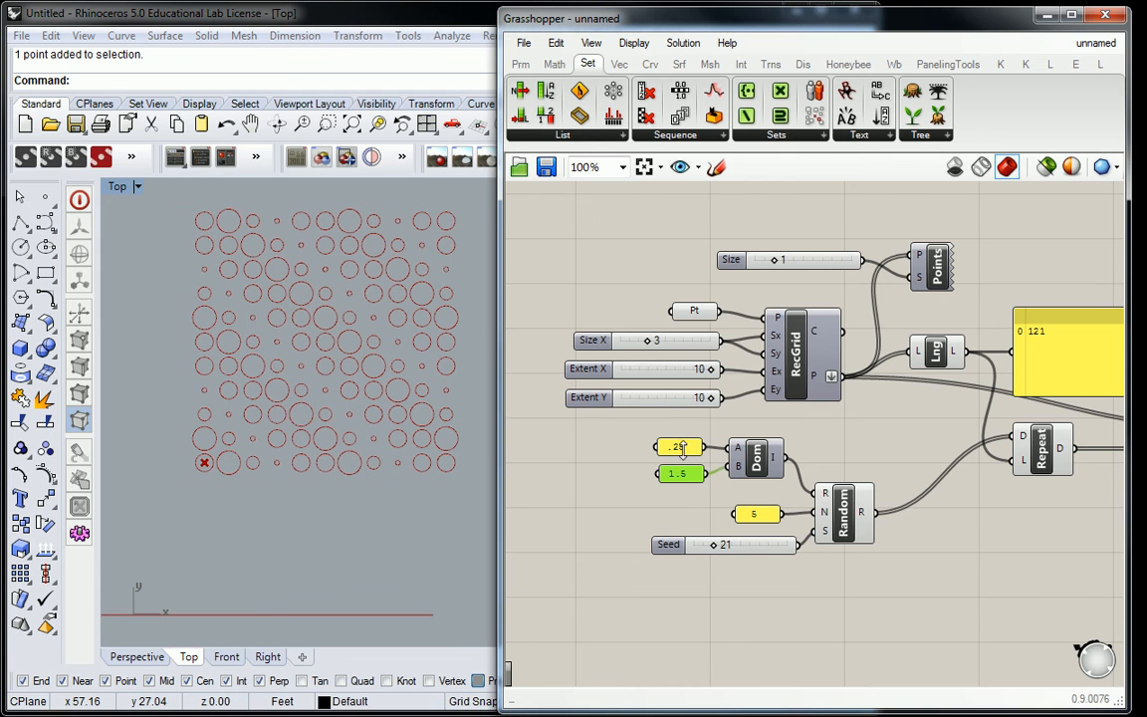
{"action": "left_click_drag", "start_coordinate": [717, 545], "coordinate": [736, 544]}
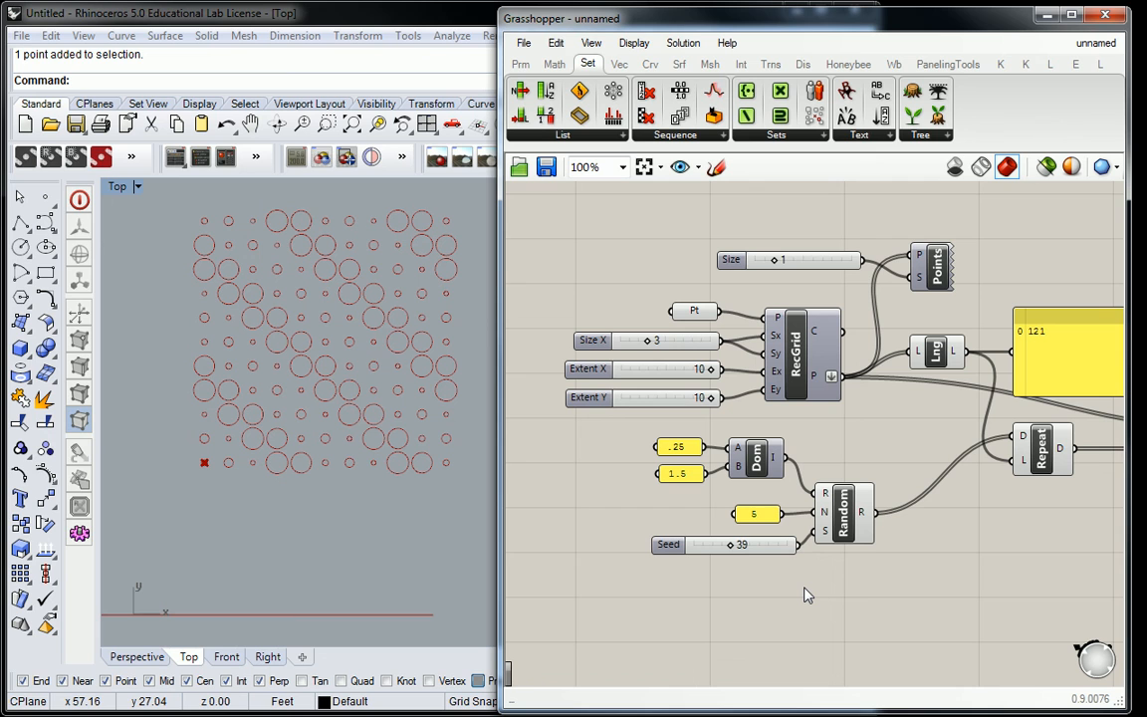